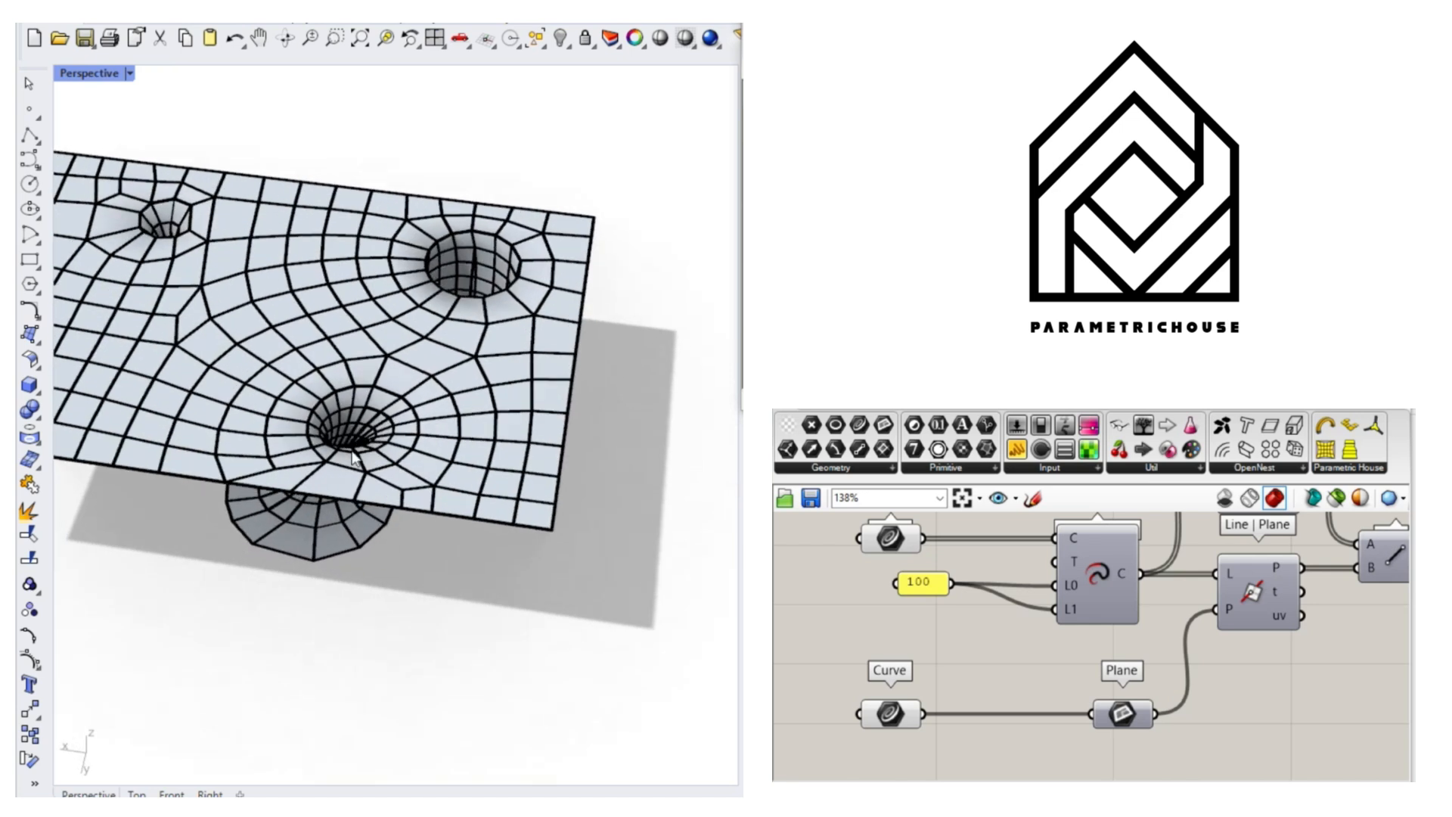
# - Move a column's axis line across the slab, shift it slightly again, and inspect the remeshed slab and columns
pyautogui.moveTo(293, 460); pyautogui.dragTo(169, 428)
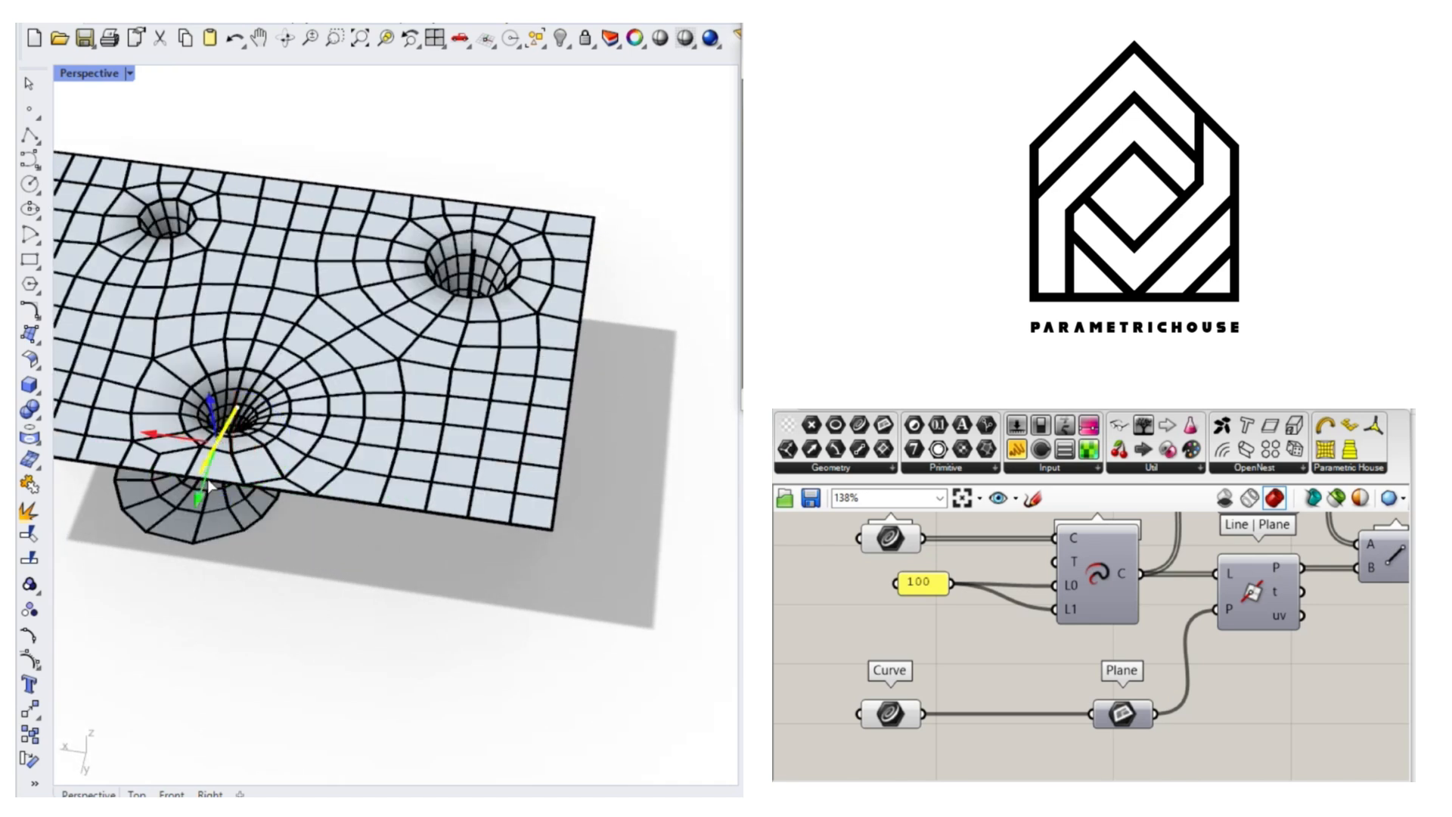
pyautogui.moveTo(212, 486); pyautogui.dragTo(237, 493)
pyautogui.click(322, 622)
pyautogui.moveTo(319, 616); pyautogui.dragTo(441, 441, button='right')
pyautogui.moveTo(327, 465); pyautogui.dragTo(463, 483, button='right')
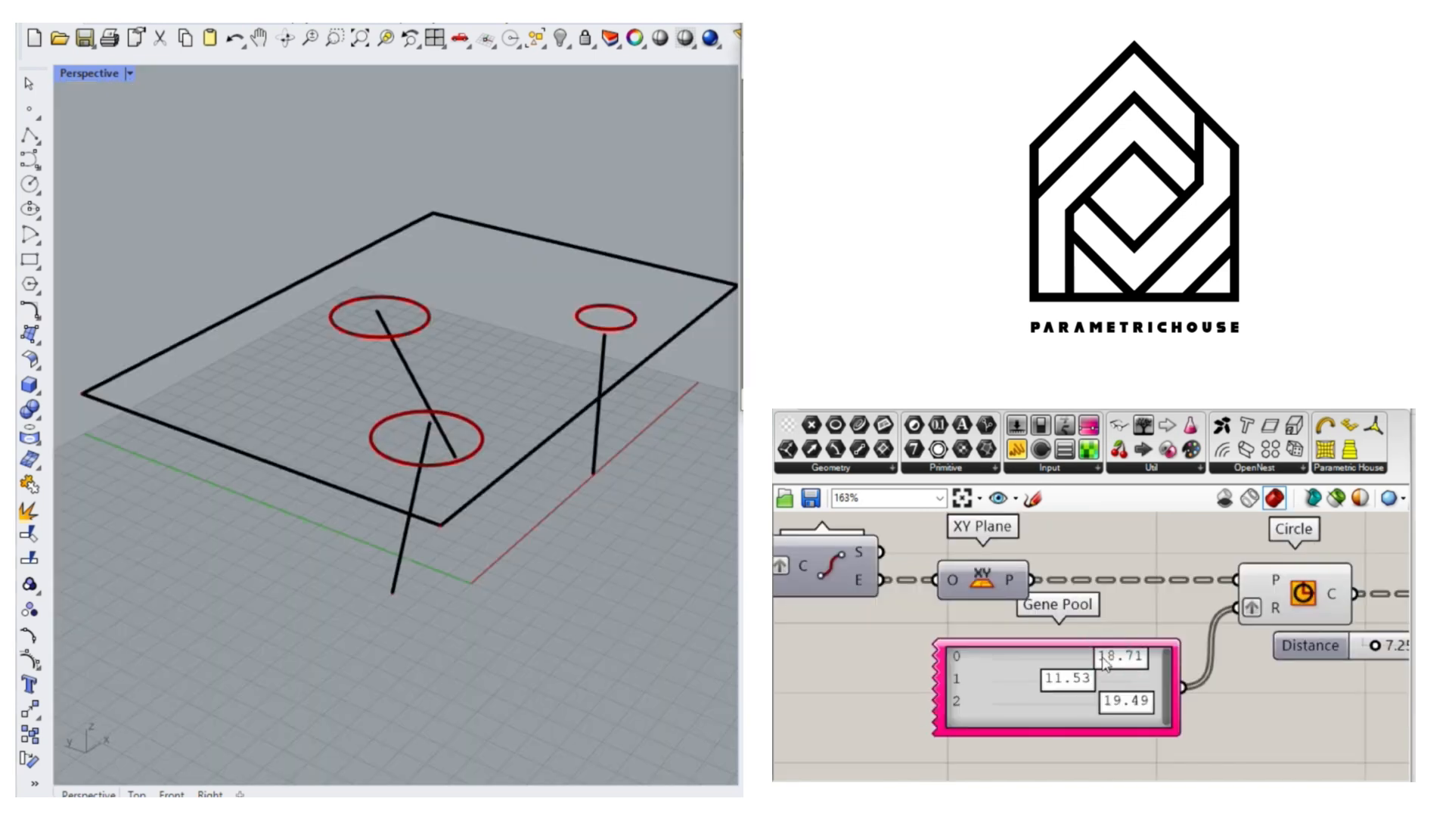
# - Adjust the three circle radii in the Gene Pool to 18.47, 13.84 and 19.98, select a column axis, and vary the first radius further
pyautogui.moveTo(1116, 661); pyautogui.dragTo(1134, 702)
pyautogui.click(384, 321)
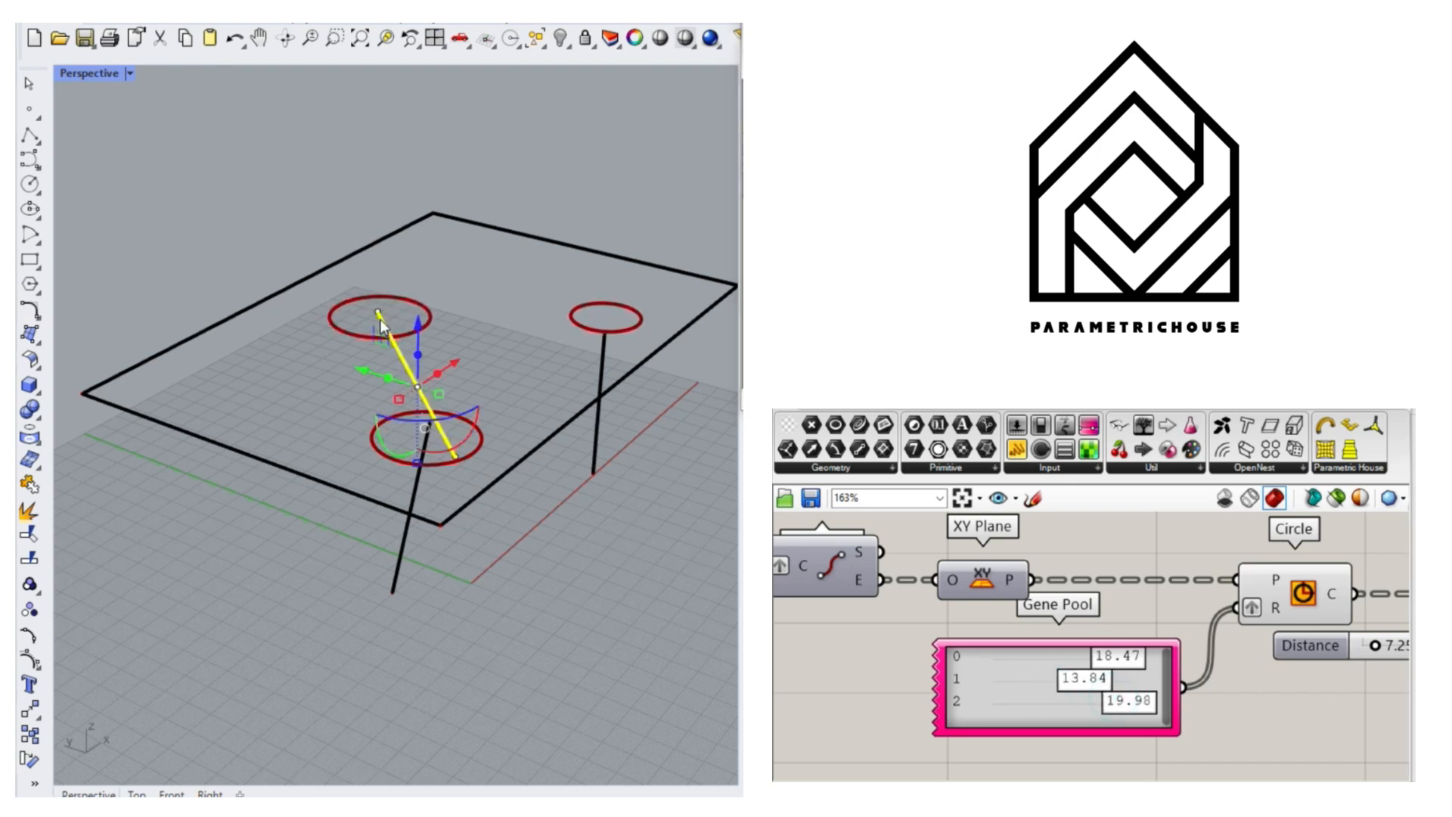
pyautogui.moveTo(383, 320); pyautogui.dragTo(327, 365, button='right')
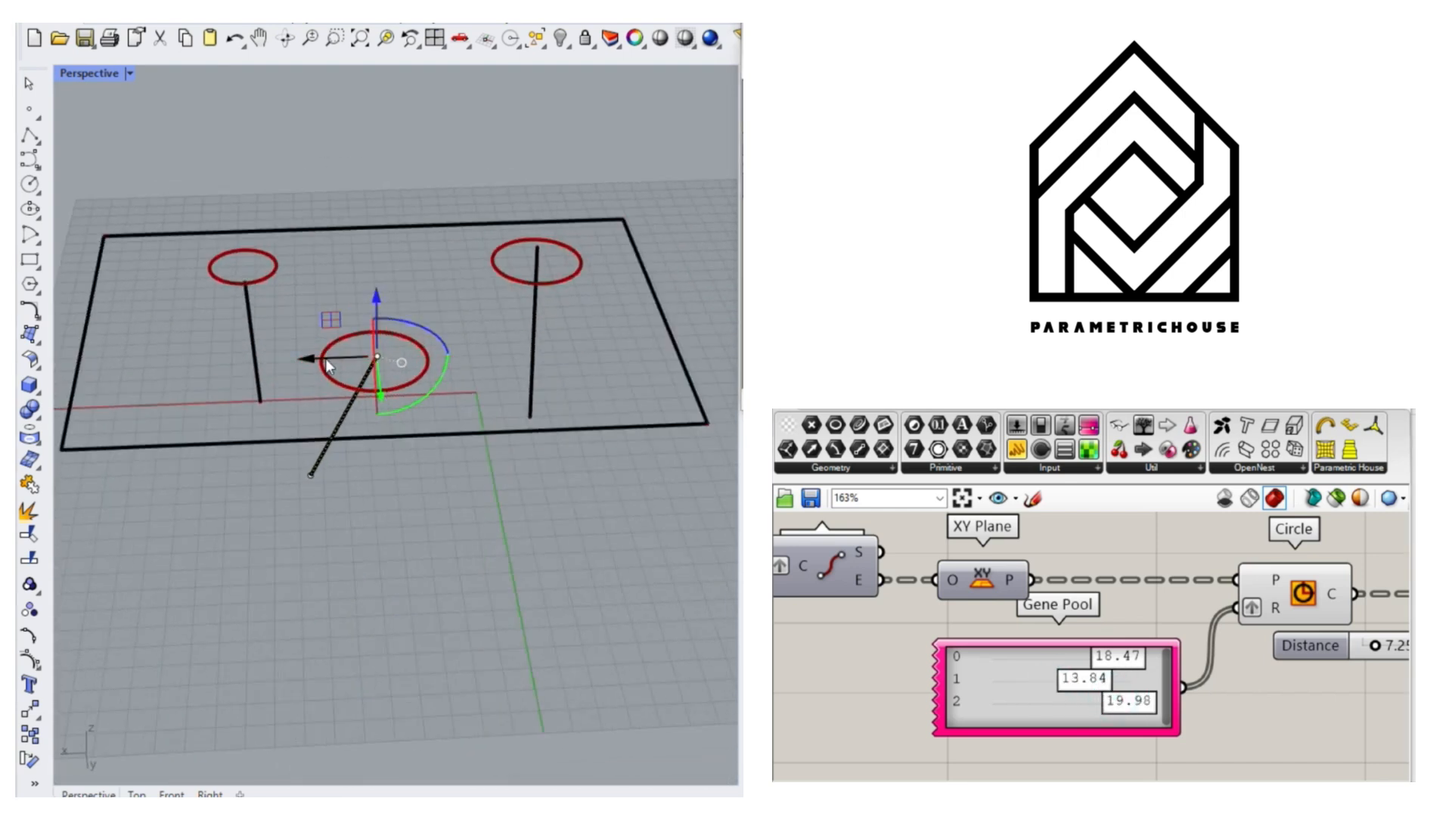
pyautogui.click(419, 316)
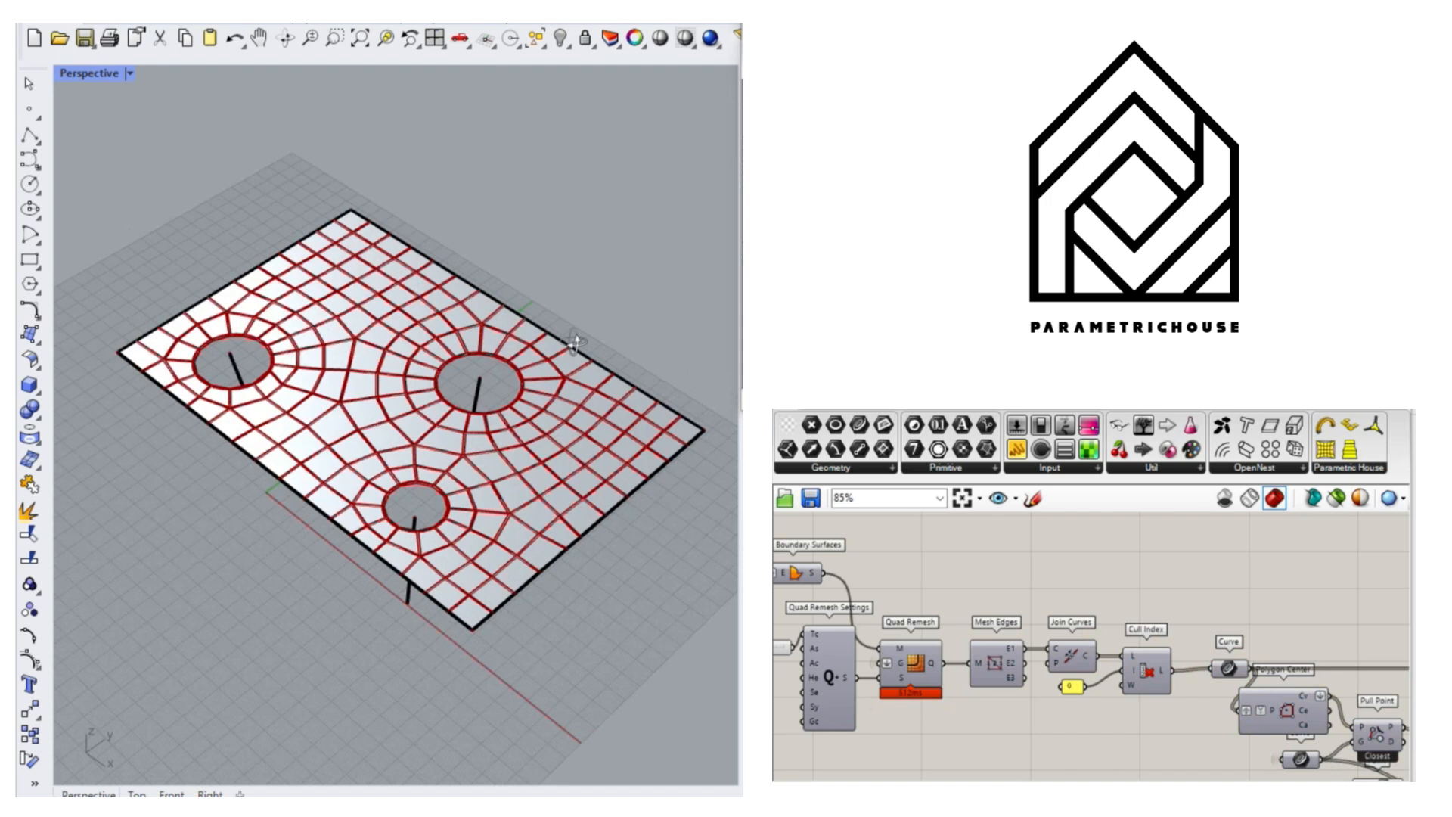
pyautogui.moveTo(454, 333); pyautogui.dragTo(469, 335, button='right')
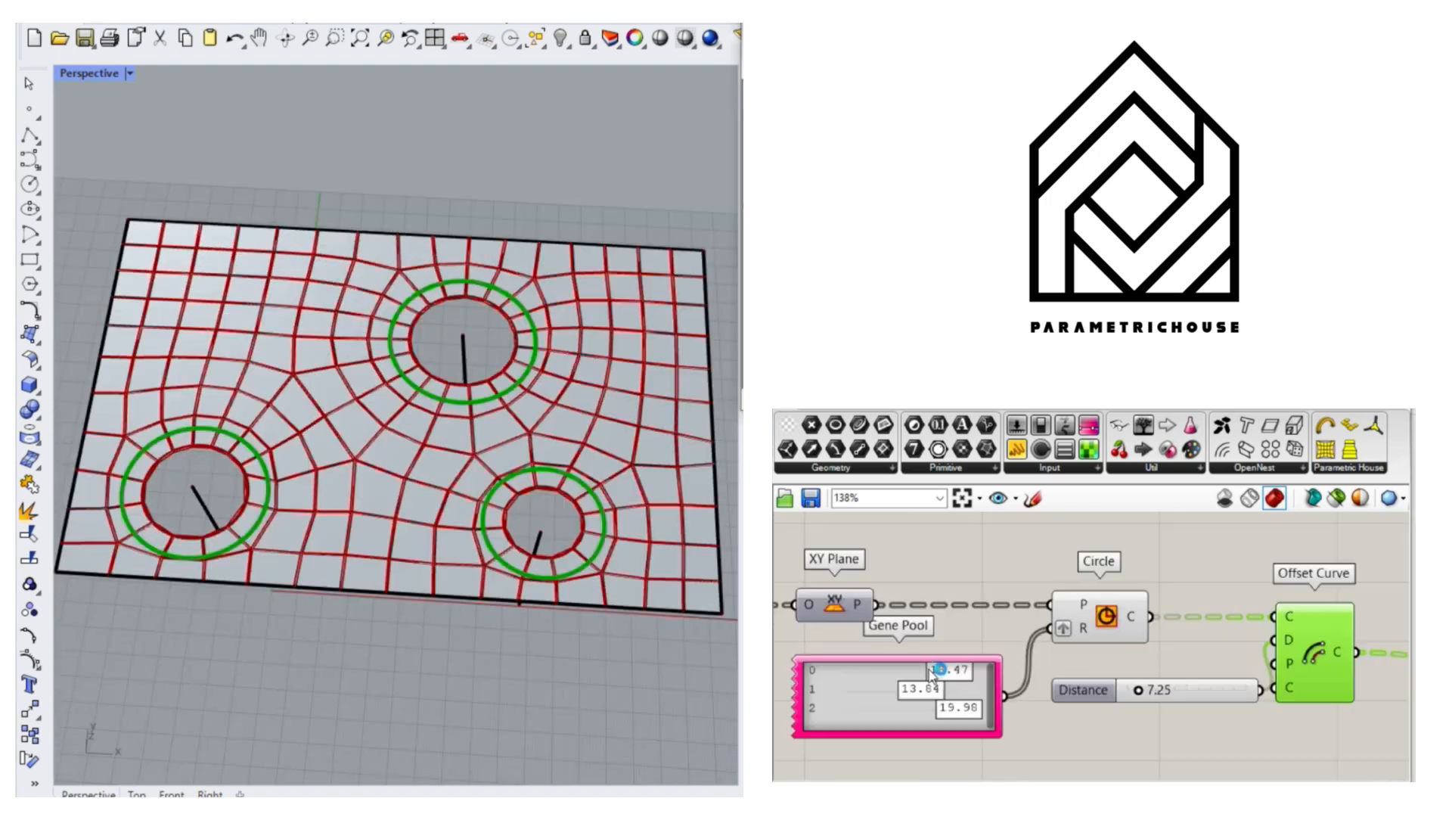
pyautogui.moveTo(939, 673)
pyautogui.mouseDown()
pyautogui.moveTo(914, 676)
pyautogui.moveTo(959, 672)
pyautogui.mouseUp()
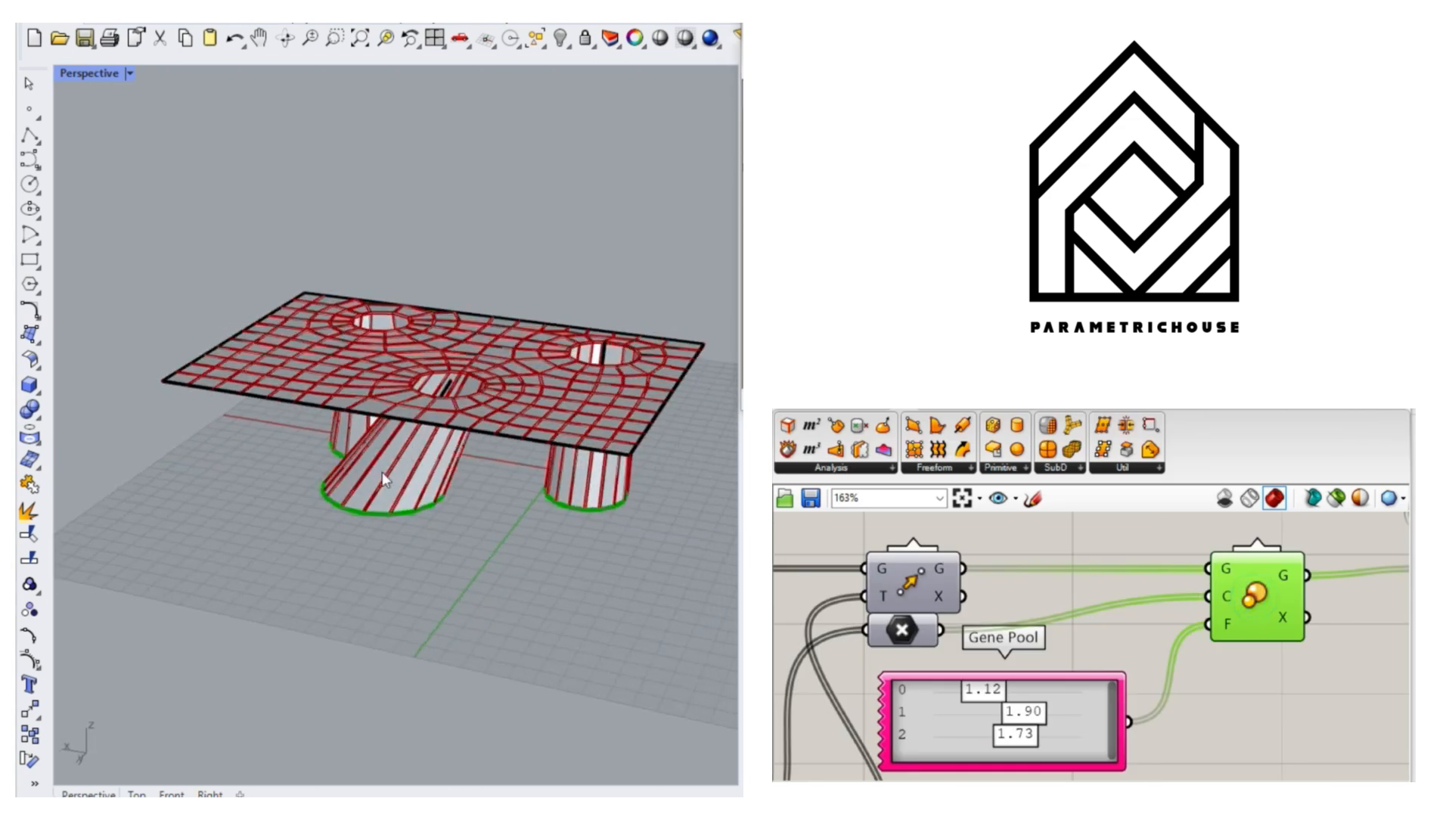
# - Adjust the Gene Pool scale factors for the column bases and inspect the columns and slab mesh
pyautogui.moveTo(383, 472); pyautogui.dragTo(445, 555, button='right')
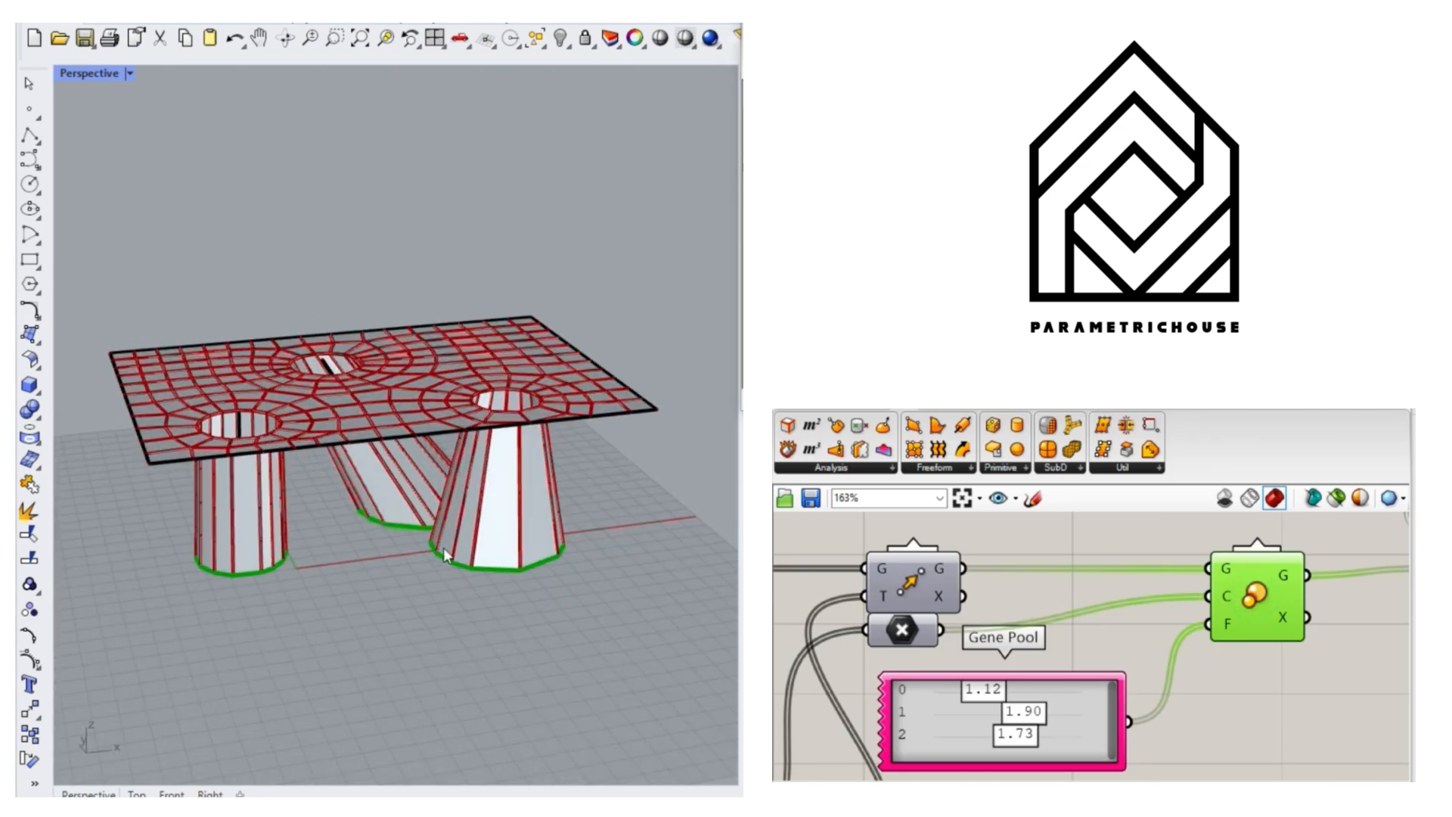
pyautogui.moveTo(982, 701); pyautogui.dragTo(971, 750)
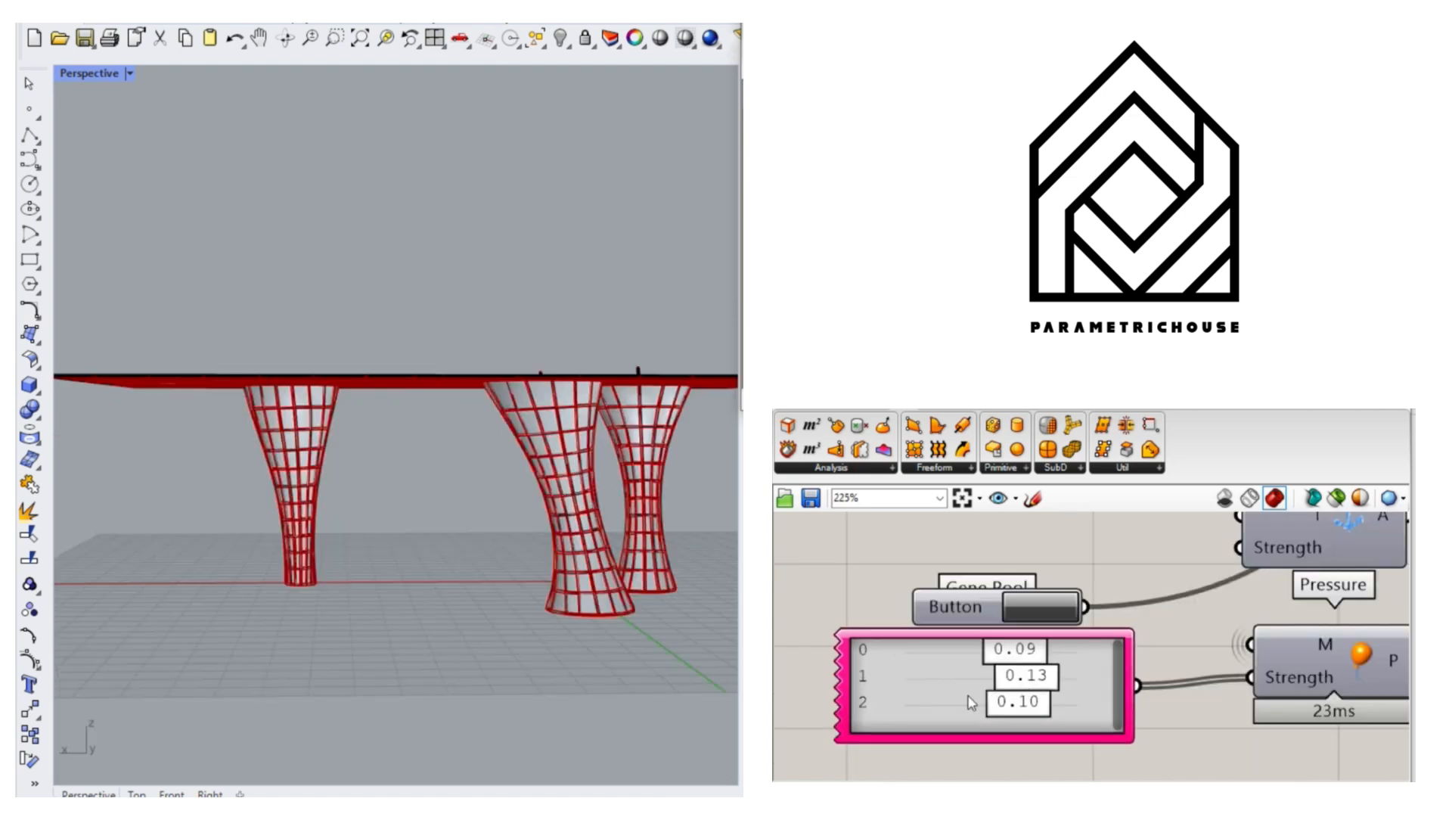
pyautogui.scroll(-2, 264, 332)
pyautogui.moveTo(265, 332)
pyautogui.mouseDown(button='right')
pyautogui.moveTo(301, 397)
pyautogui.moveTo(356, 390)
pyautogui.mouseUp(button='right')
pyautogui.scroll(3, 274, 406)
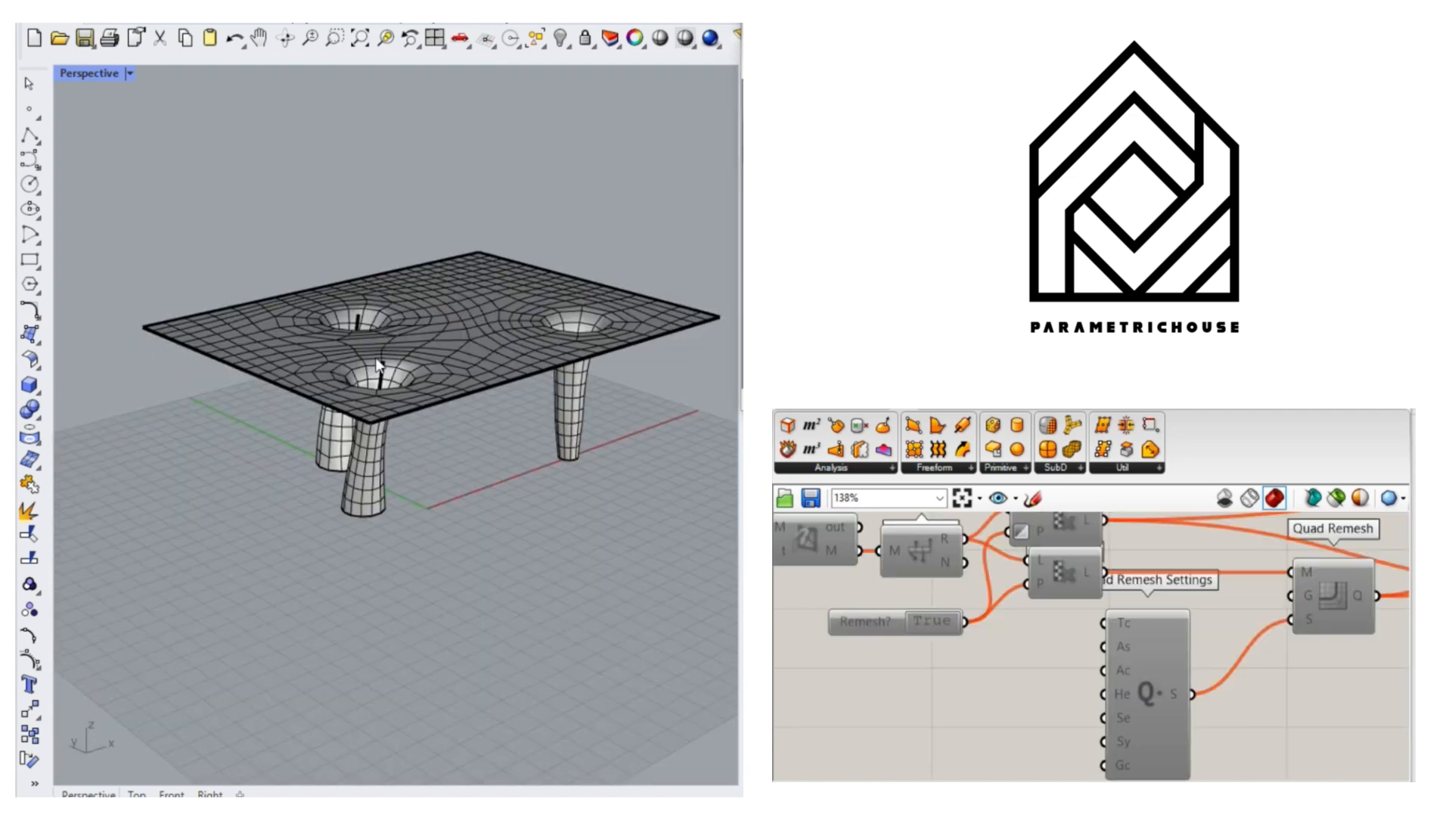
pyautogui.moveTo(306, 393)
pyautogui.mouseDown(button='right')
pyautogui.moveTo(310, 454)
pyautogui.moveTo(275, 348)
pyautogui.moveTo(242, 369)
pyautogui.moveTo(237, 401)
pyautogui.moveTo(249, 382)
pyautogui.mouseUp(button='right')
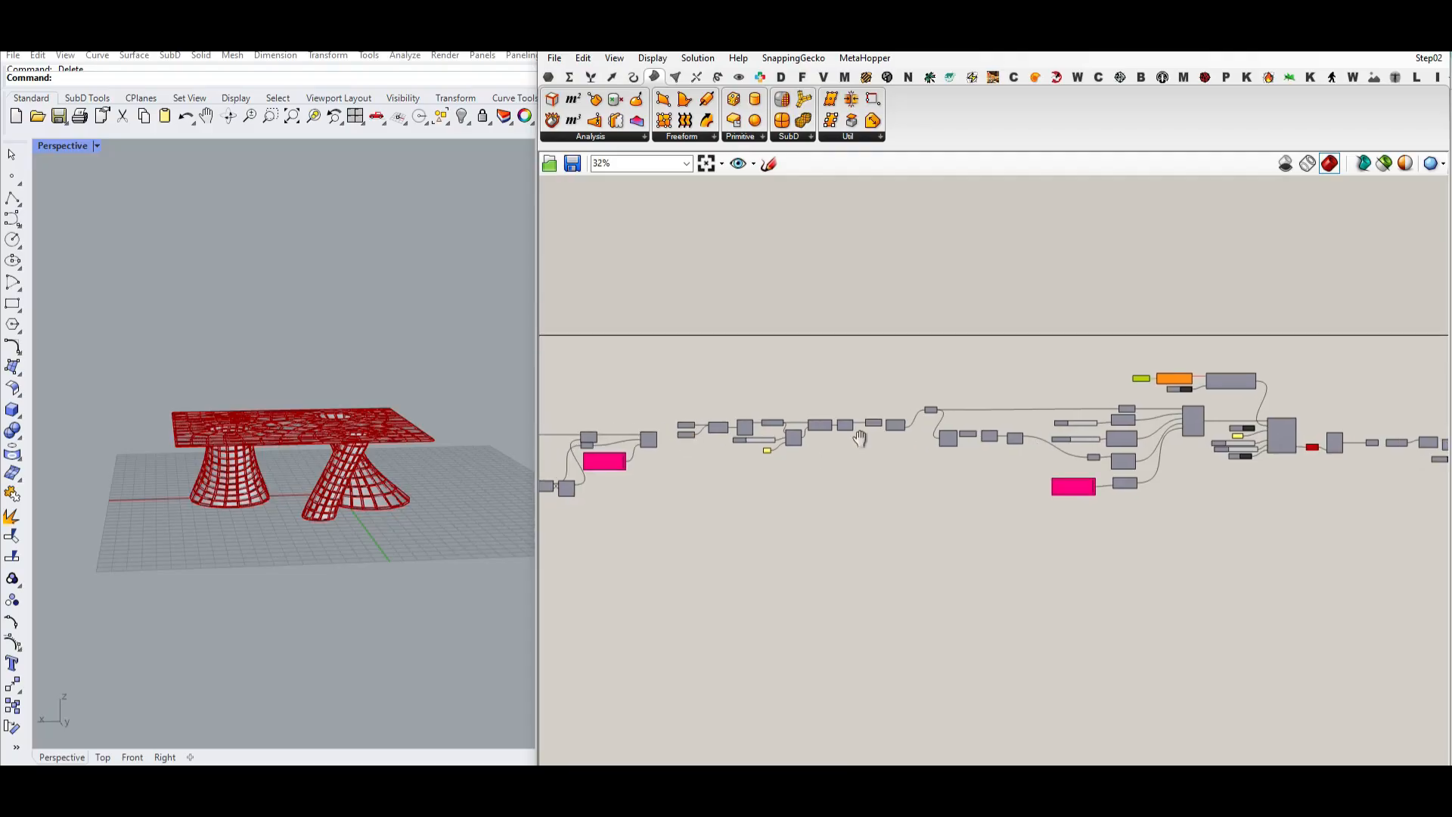
# - Look over the whole definition and turn off the preview of the selected downstream components
pyautogui.scroll(-2, 993, 426)
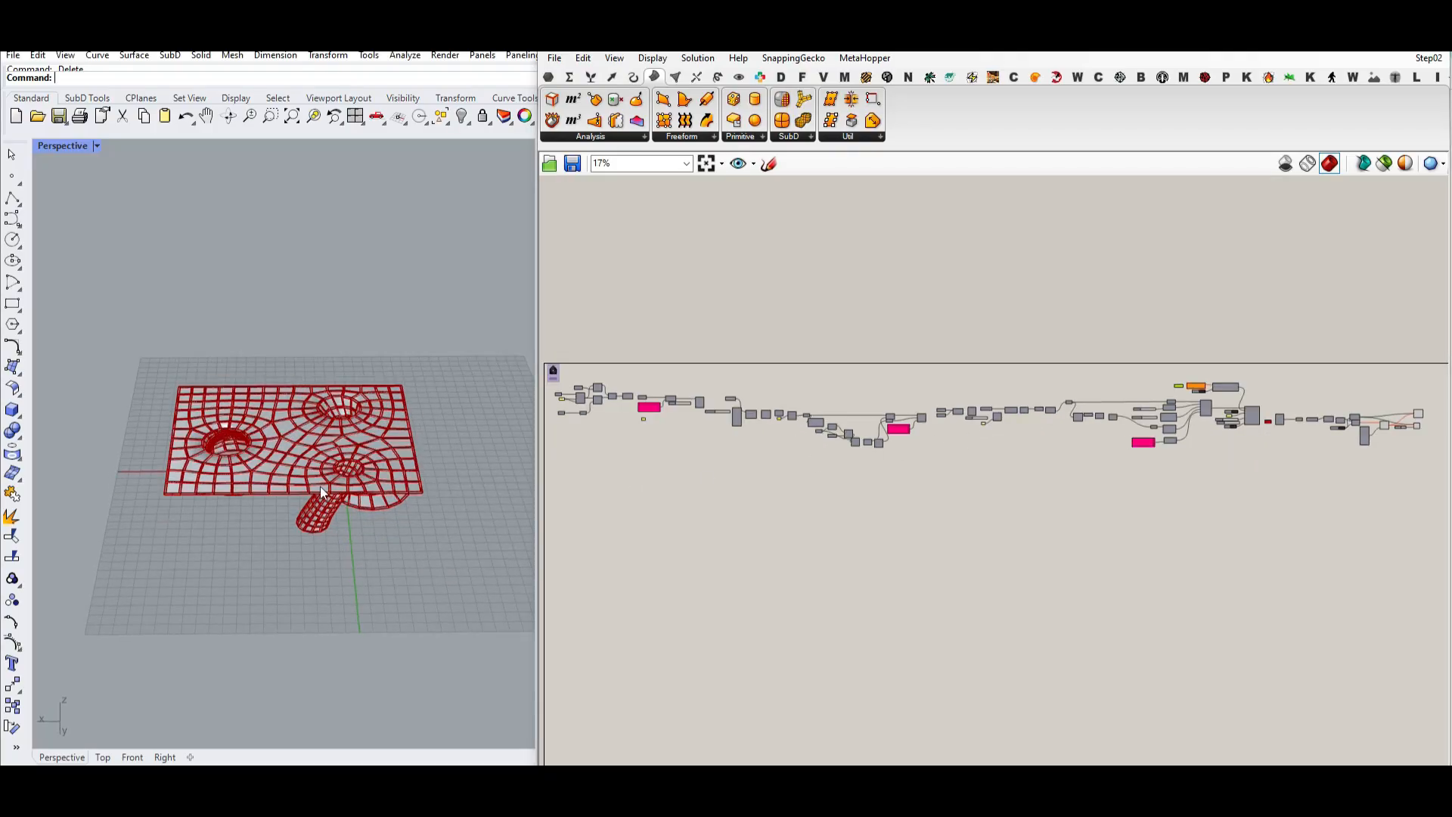
pyautogui.scroll(5, 1050, 429)
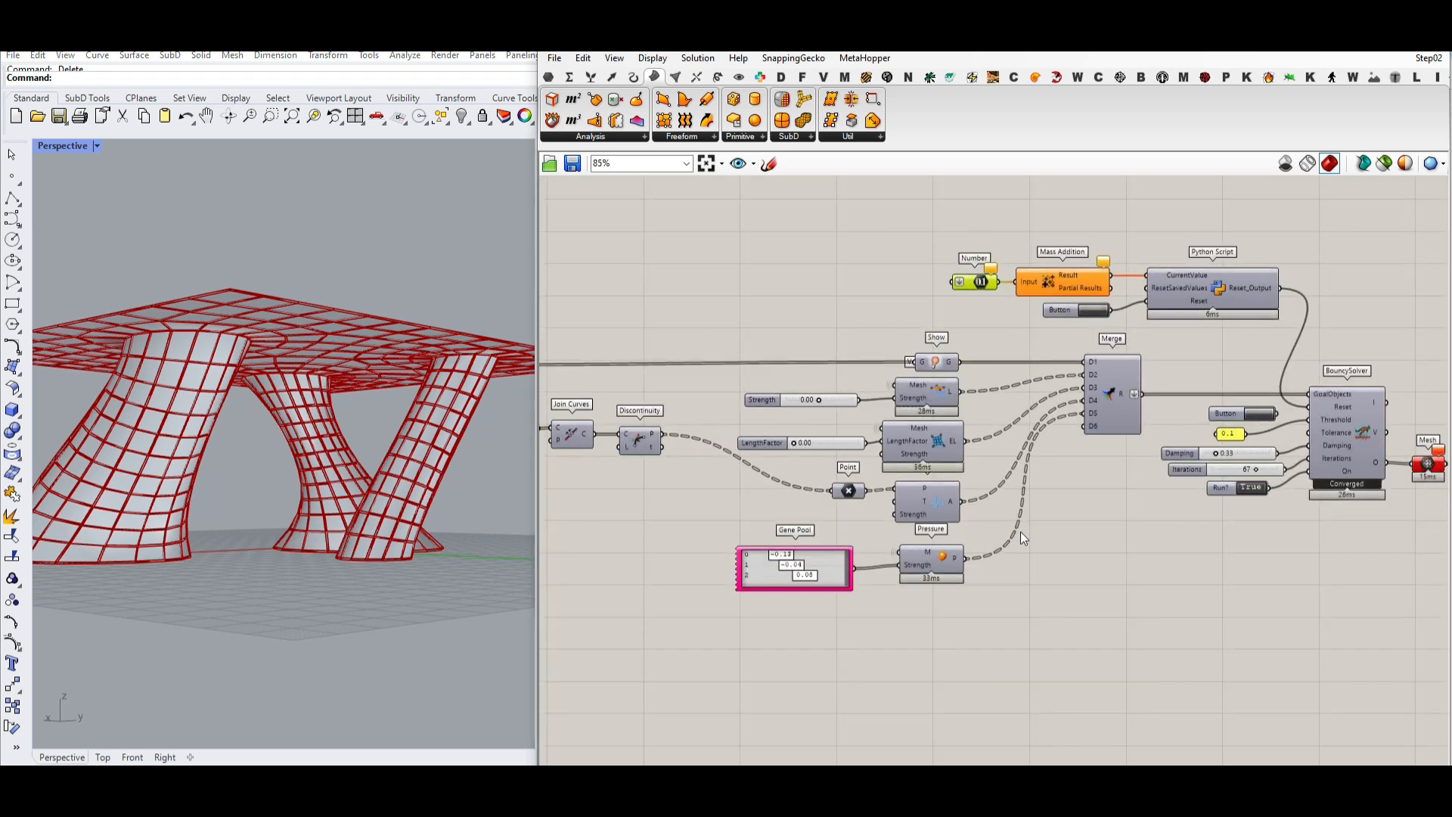
pyautogui.scroll(-6, 1021, 463)
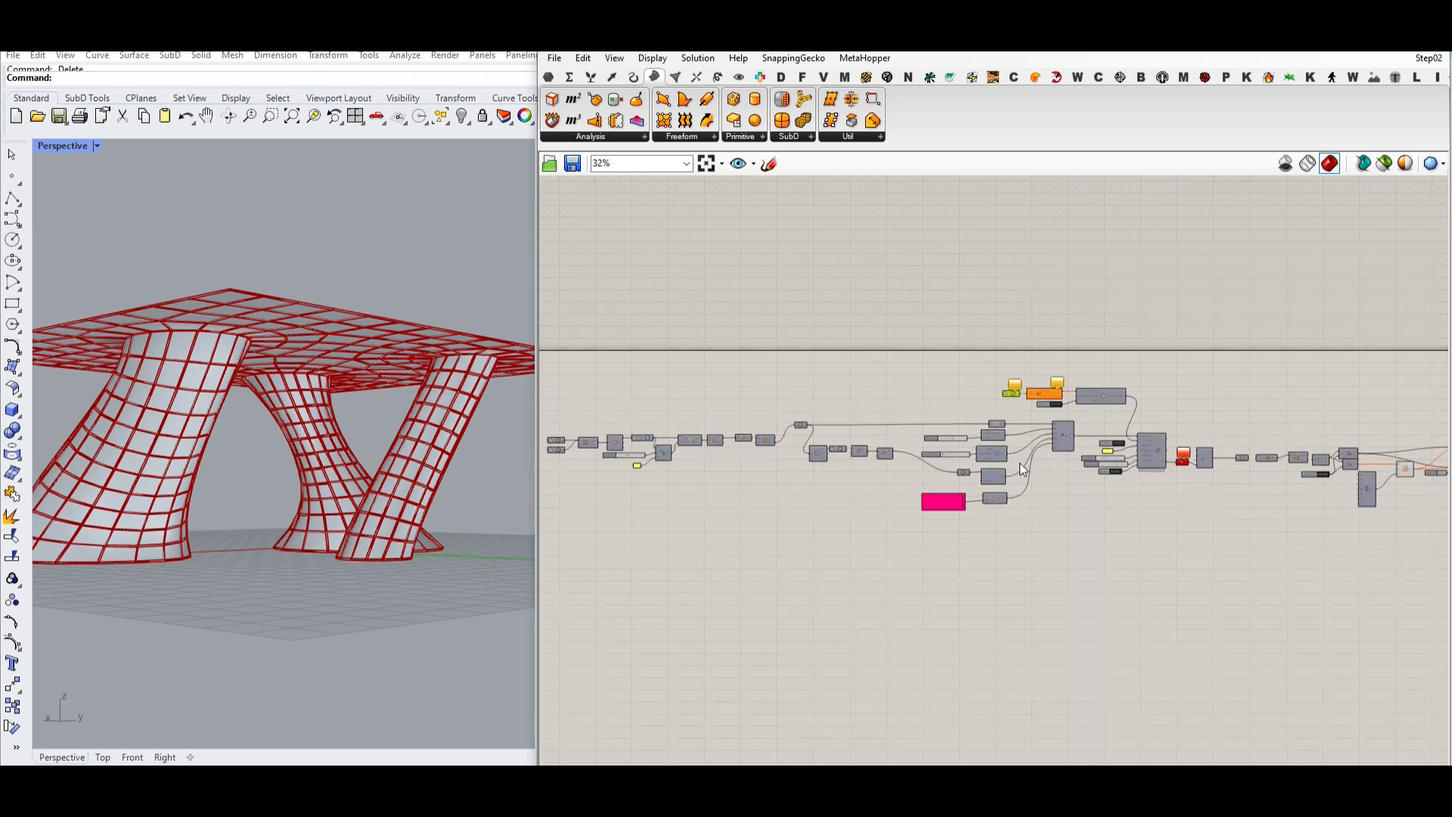
pyautogui.moveTo(1178, 539); pyautogui.dragTo(787, 435)
pyautogui.rightClick(917, 366)
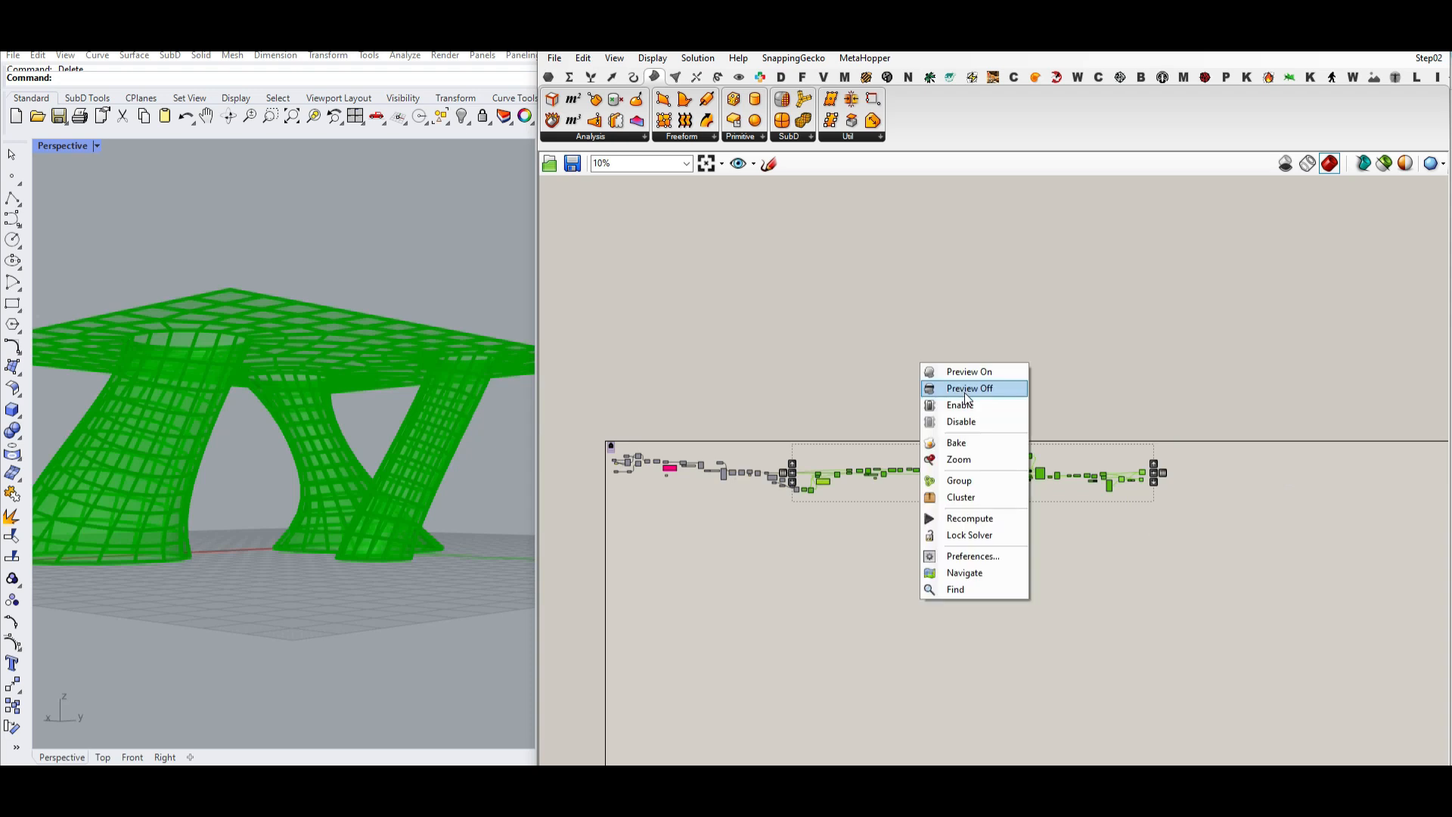
pyautogui.click(964, 392)
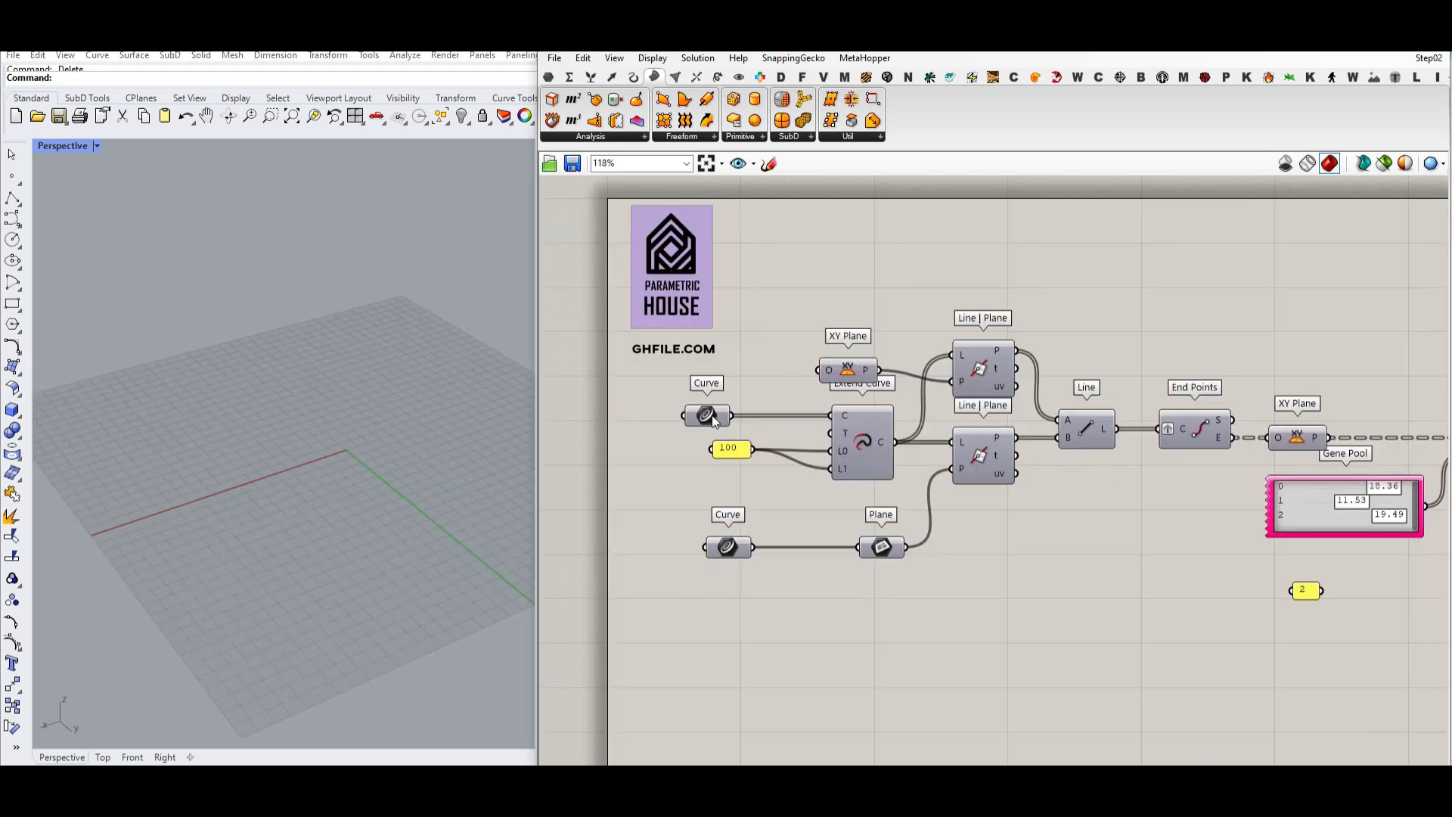
# - Turn on the preview of the two input Curve parameters, the column axes and the rectangular roof outline
pyautogui.rightClick(711, 415)
pyautogui.click(726, 443)
pyautogui.click(707, 416)
pyautogui.moveTo(393, 493); pyautogui.dragTo(311, 482, button='right')
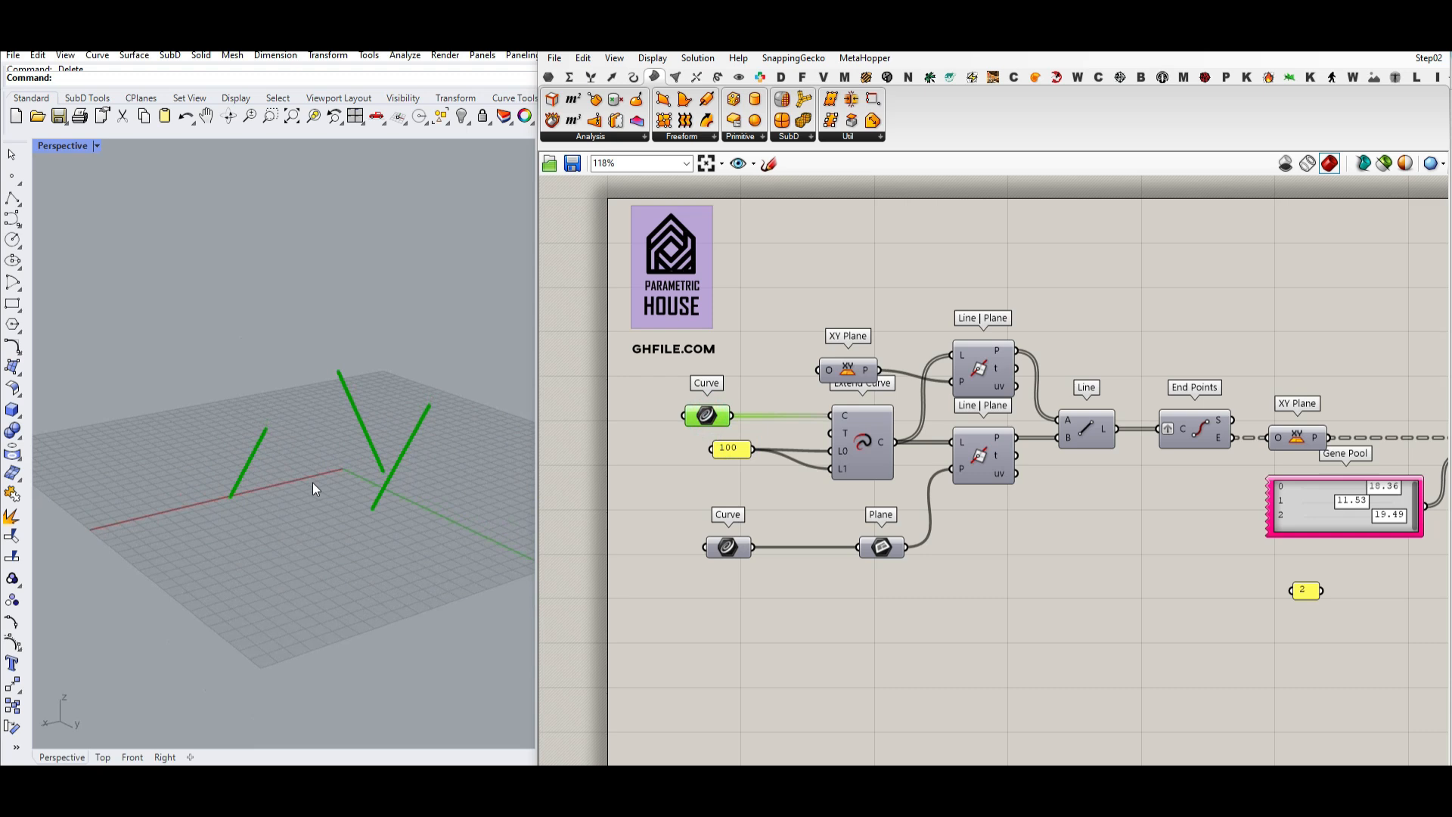
pyautogui.rightClick(716, 555)
pyautogui.click(757, 513)
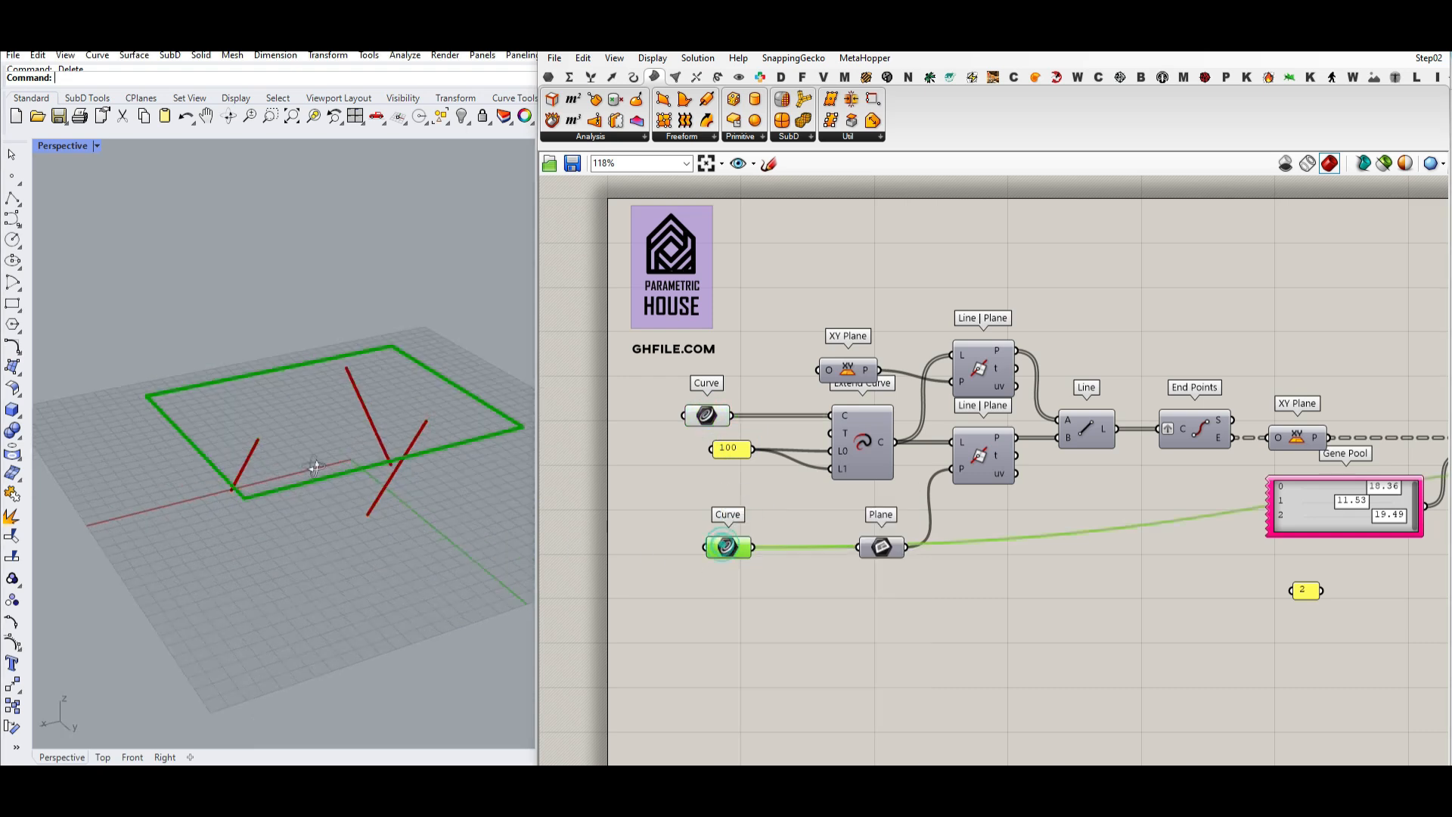
pyautogui.moveTo(315, 467); pyautogui.dragTo(227, 415, button='right')
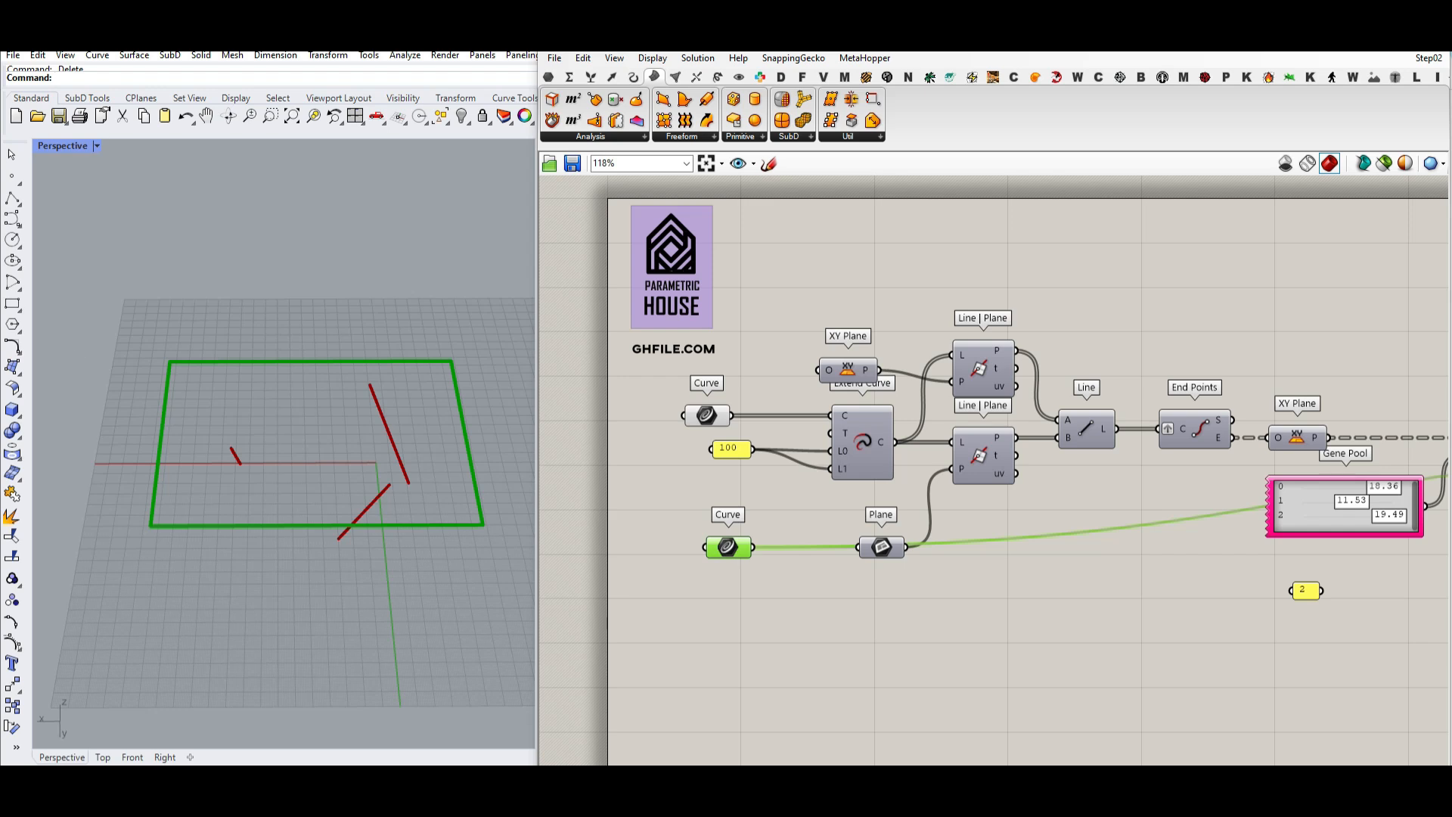
# - Draw a large circle centred inside the rectangular outline and raise it above the ground plane
pyautogui.click(12, 241)
pyautogui.click(312, 470)
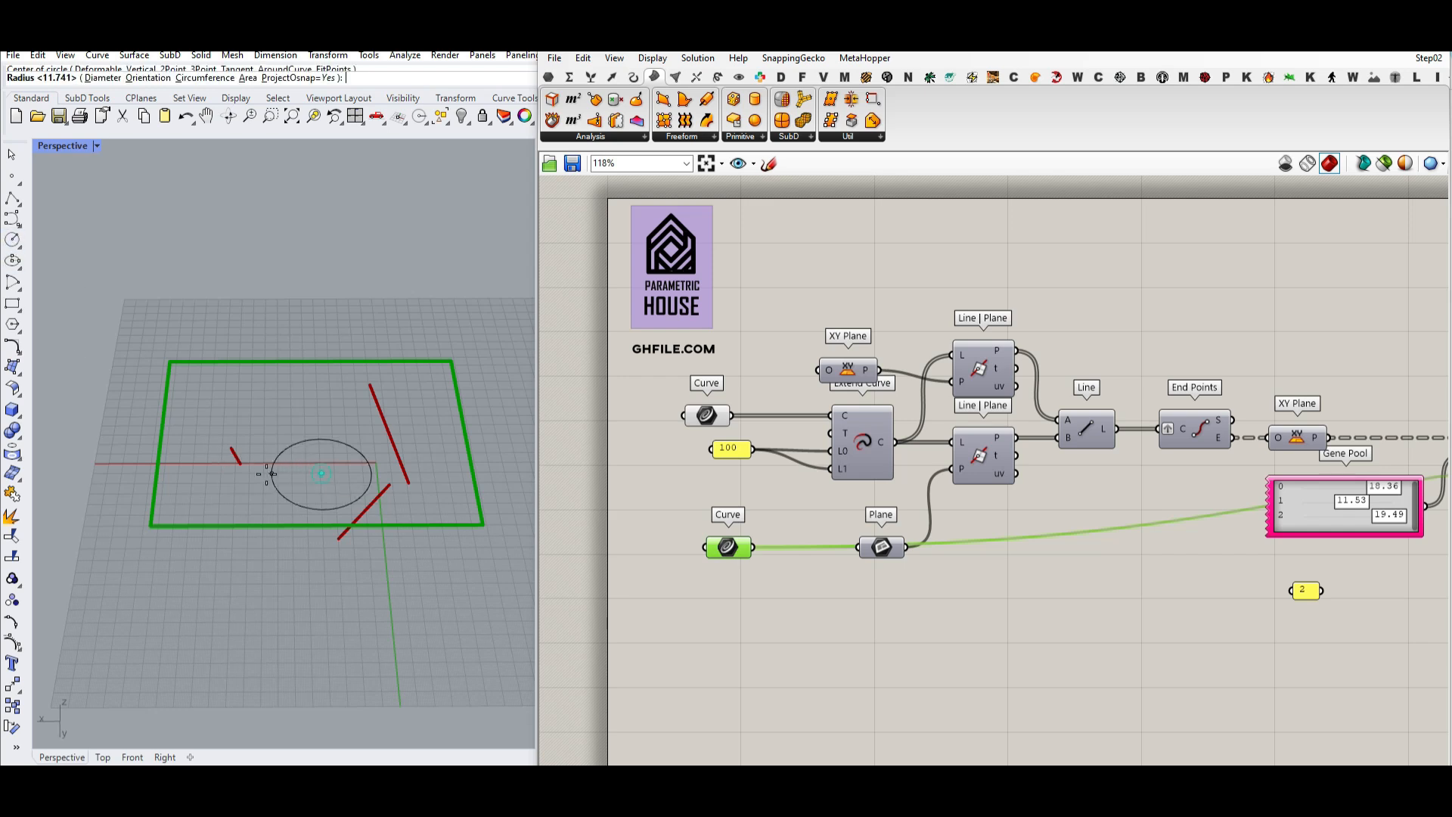
pyautogui.click(206, 478)
pyautogui.moveTo(303, 413); pyautogui.dragTo(306, 457, button='right')
pyautogui.click(306, 474)
pyautogui.moveTo(324, 446); pyautogui.dragTo(307, 367)
pyautogui.click(368, 298)
pyautogui.moveTo(368, 298); pyautogui.dragTo(277, 506, button='right')
# - Draw a straight vertical polyline from the ground area up through the circle as a column axis
pyautogui.click(13, 200)
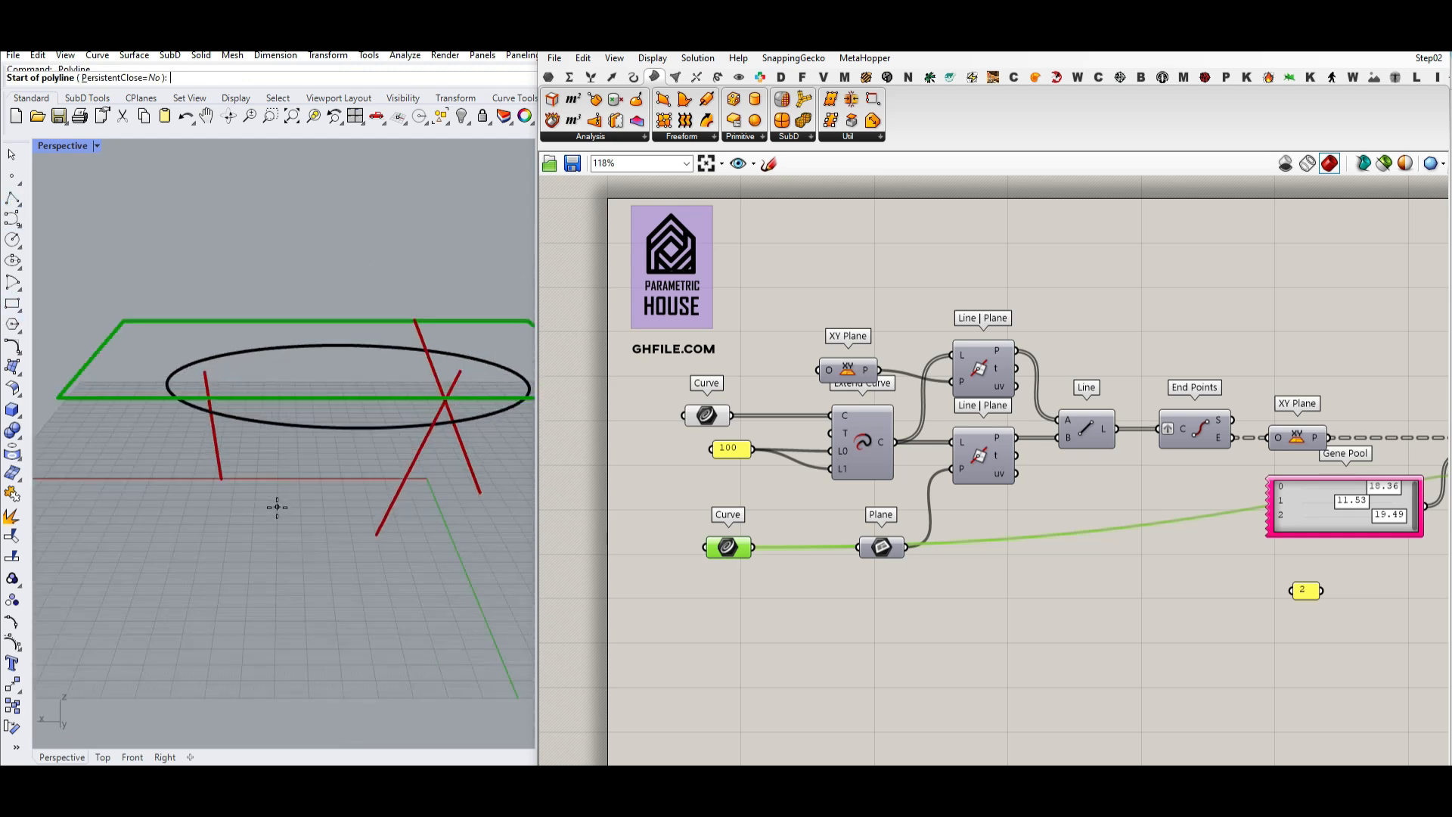
pyautogui.click(275, 376)
pyautogui.press('Escape')
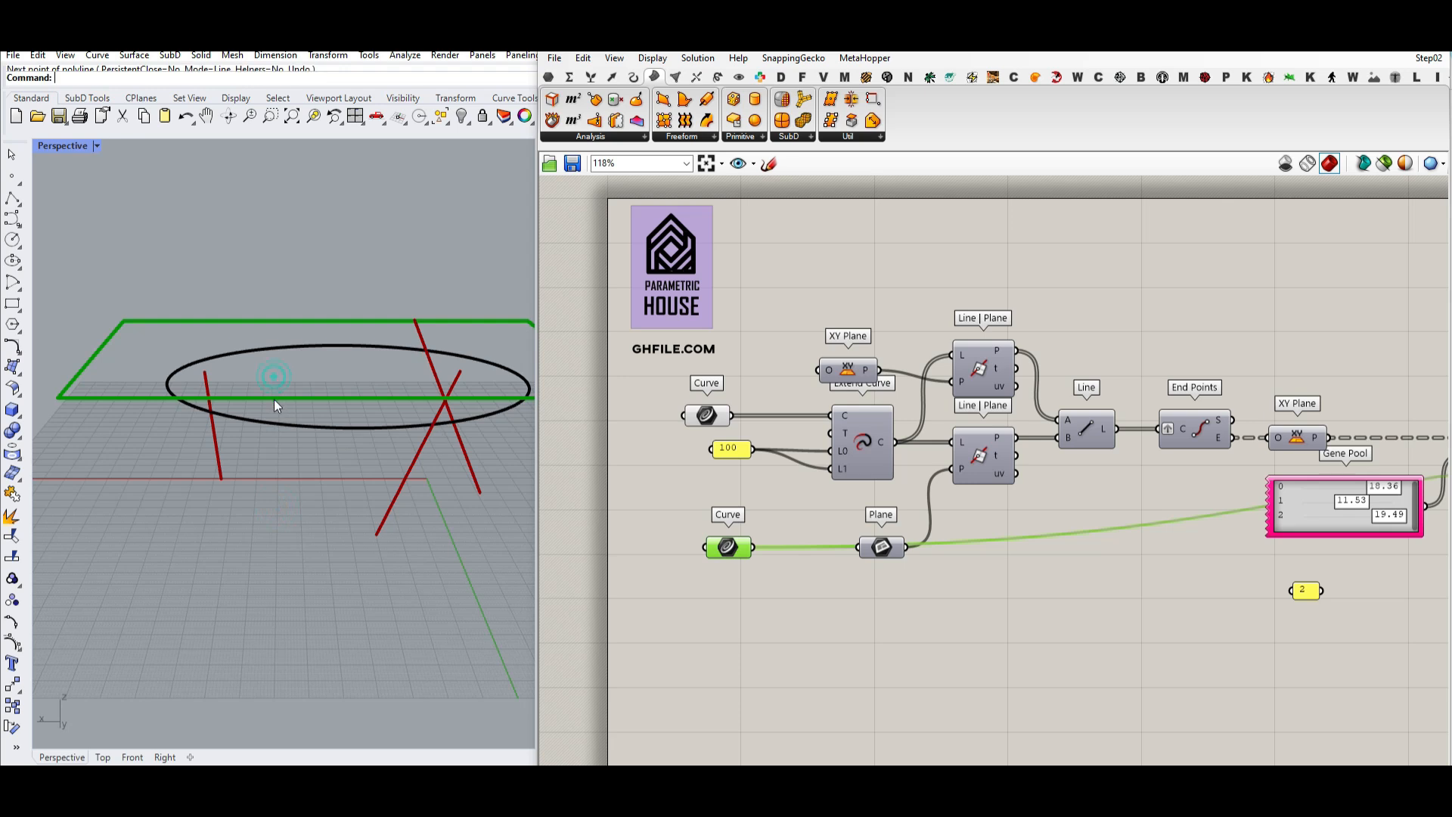
pyautogui.click(274, 516)
pyautogui.click(273, 378)
pyautogui.rightClick(271, 382)
# - Copy the vertical line to make four column axes distributed inside the circle
pyautogui.click(277, 405)
pyautogui.moveTo(279, 405); pyautogui.dragTo(239, 497, button='right')
pyautogui.moveTo(211, 483); pyautogui.dragTo(383, 476)
pyautogui.keyDown('alt'); pyautogui.moveTo(339, 397); pyautogui.dragTo(239, 383); pyautogui.keyUp('alt')
pyautogui.click(349, 301)
pyautogui.moveTo(313, 425); pyautogui.dragTo(360, 390, button='right')
# - Reference the four vertical lines as multiple curves in the Curve parameter that feeds Extend Curve
pyautogui.click(711, 414)
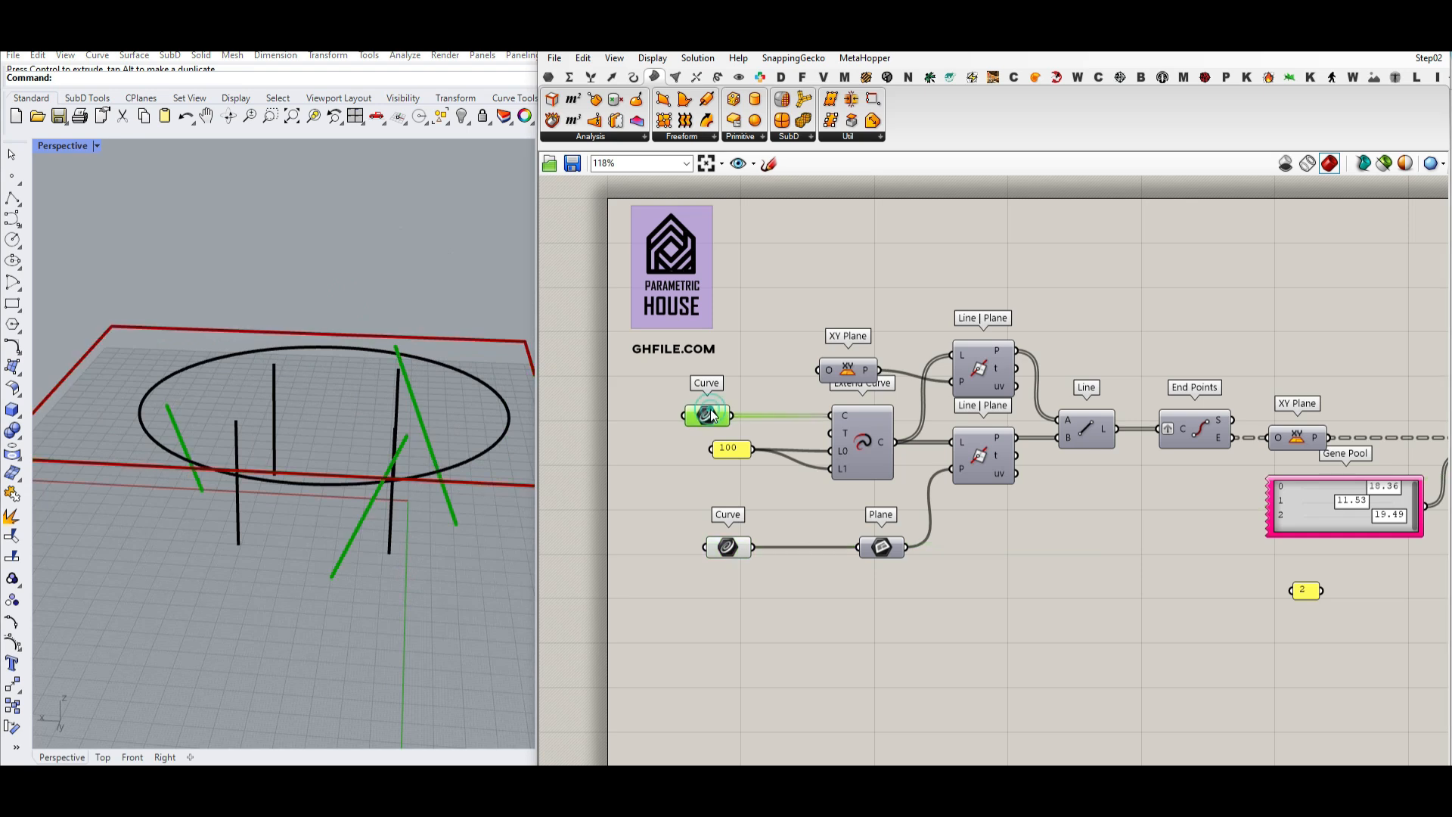
pyautogui.rightClick(711, 415)
pyautogui.click(767, 627)
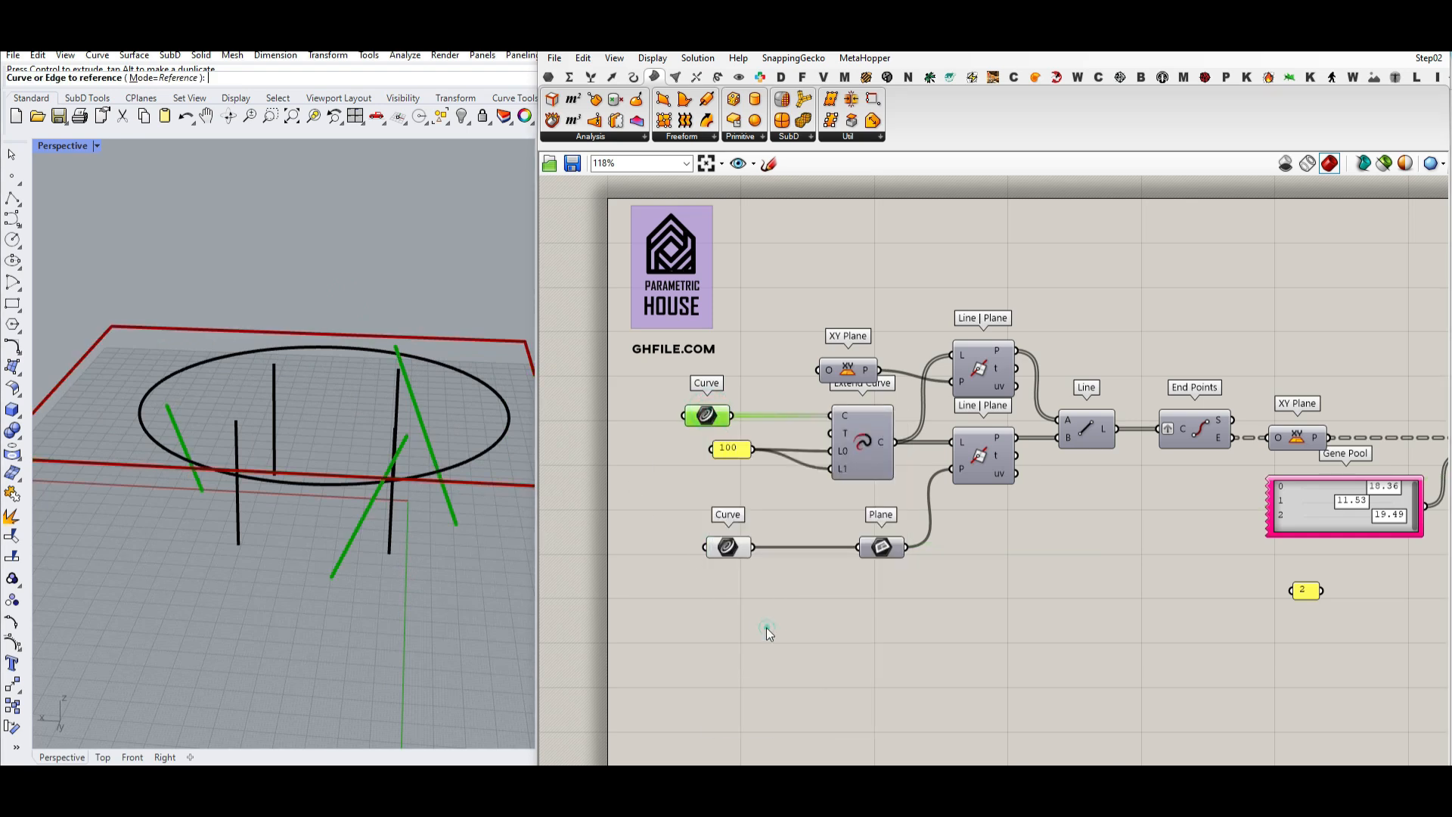
pyautogui.moveTo(336, 564); pyautogui.dragTo(337, 512, button='right')
pyautogui.moveTo(272, 501); pyautogui.dragTo(213, 476)
pyautogui.press('Return')
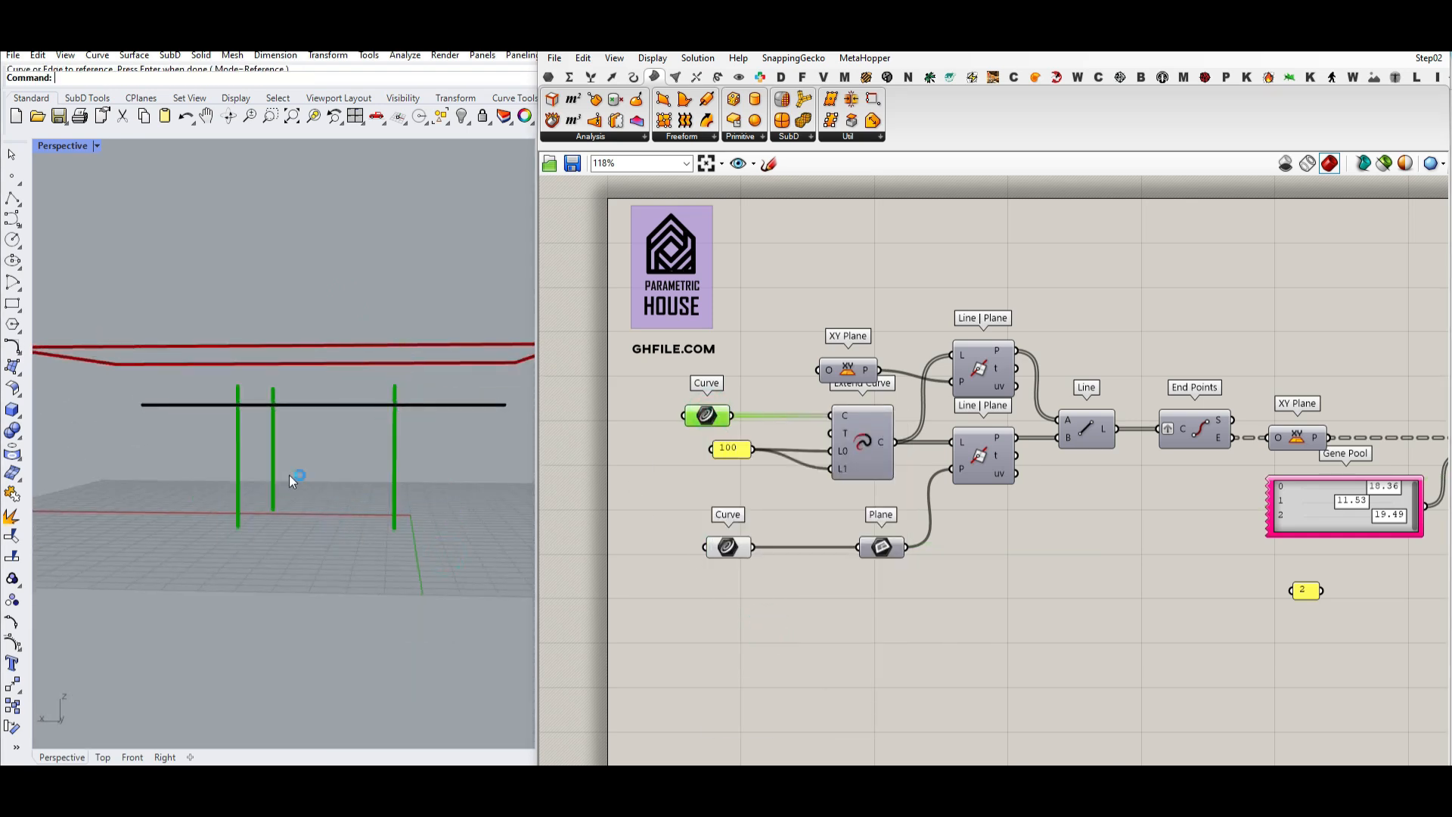
pyautogui.moveTo(283, 501); pyautogui.dragTo(283, 529, button='right')
pyautogui.moveTo(292, 473); pyautogui.dragTo(294, 496, button='right')
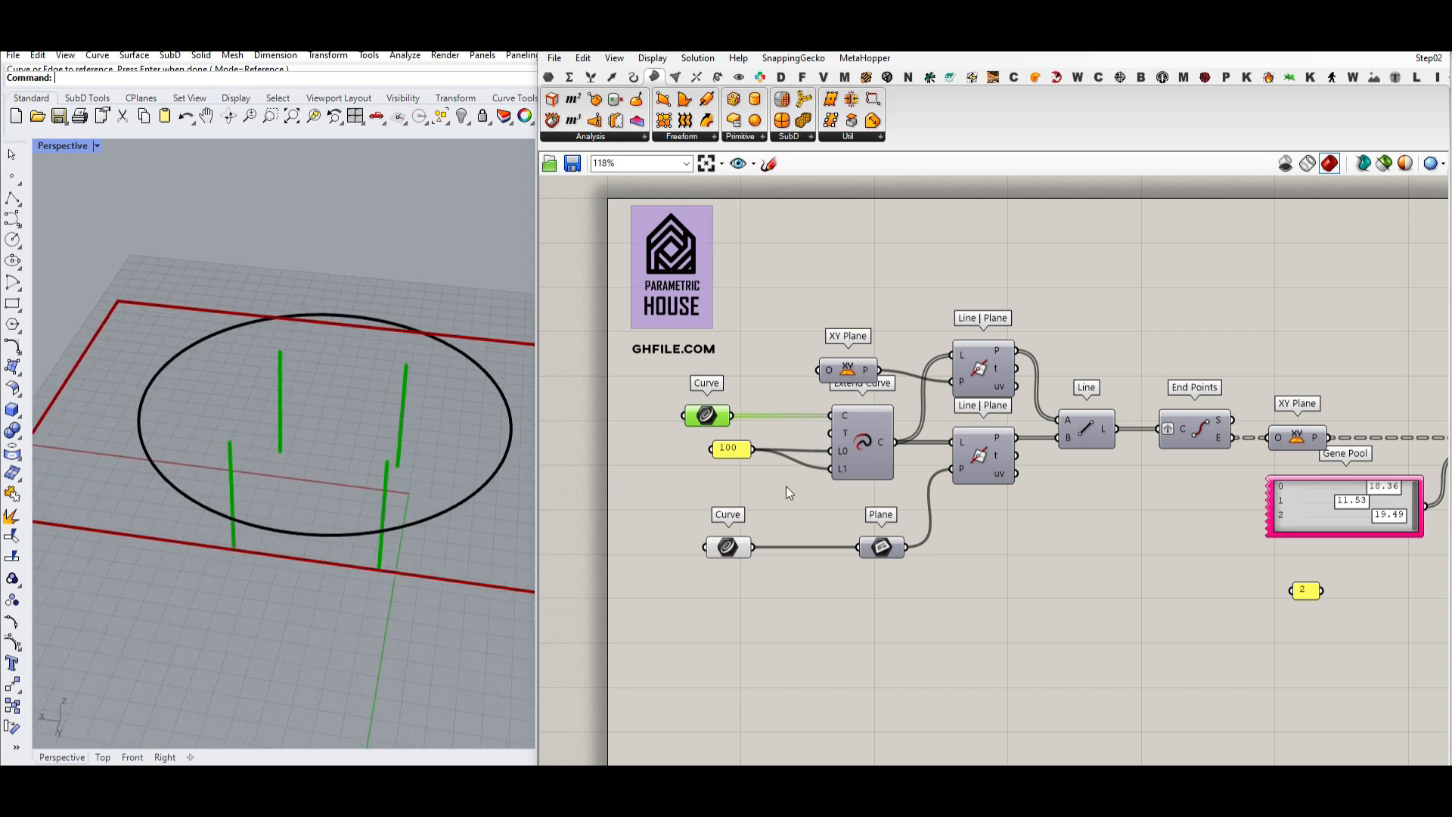
# - Reference the circle as the single curve in the Curve parameter that feeds the Plane
pyautogui.click(728, 545)
pyautogui.rightClick(731, 548)
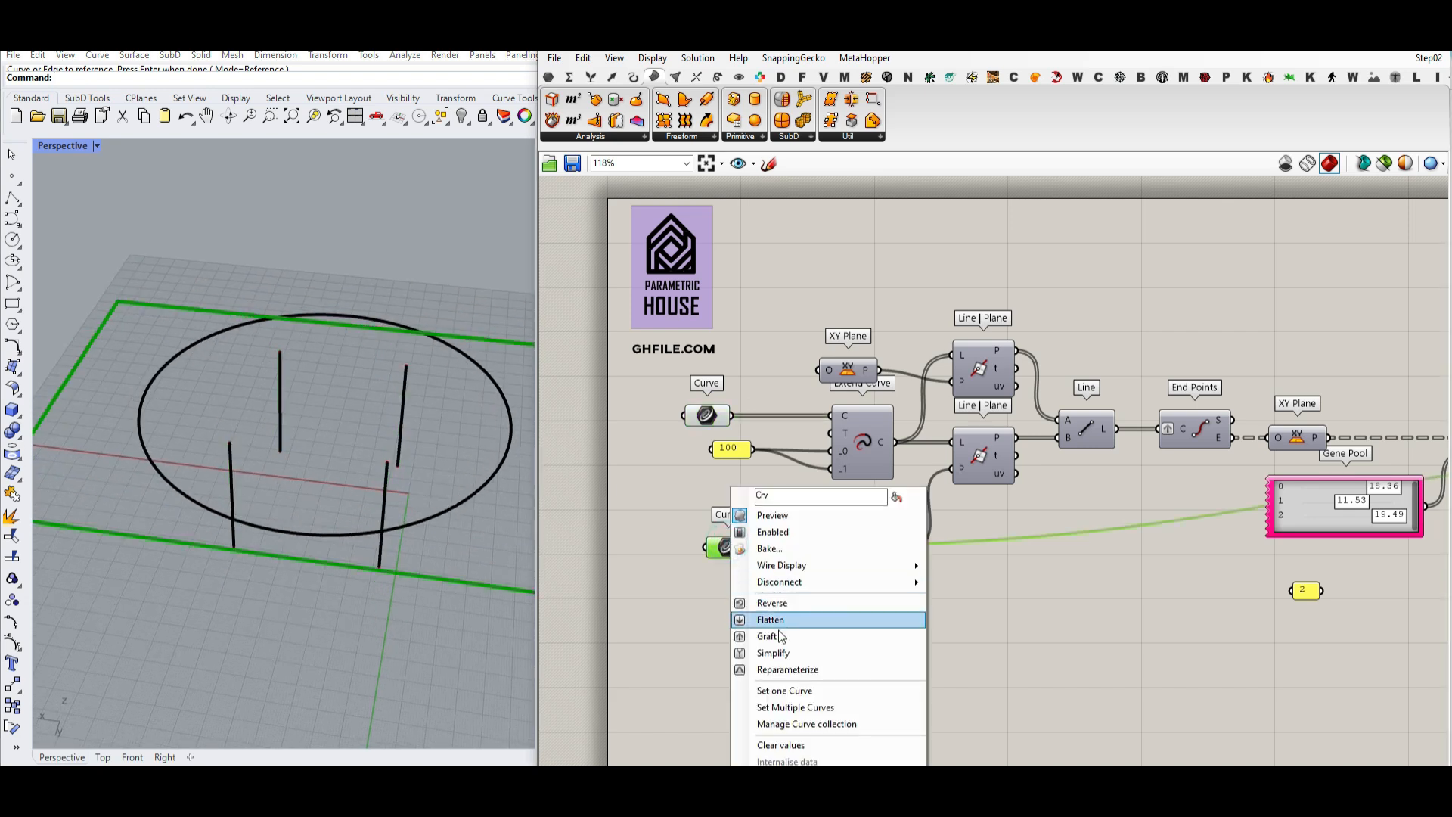
pyautogui.click(778, 685)
pyautogui.click(499, 469)
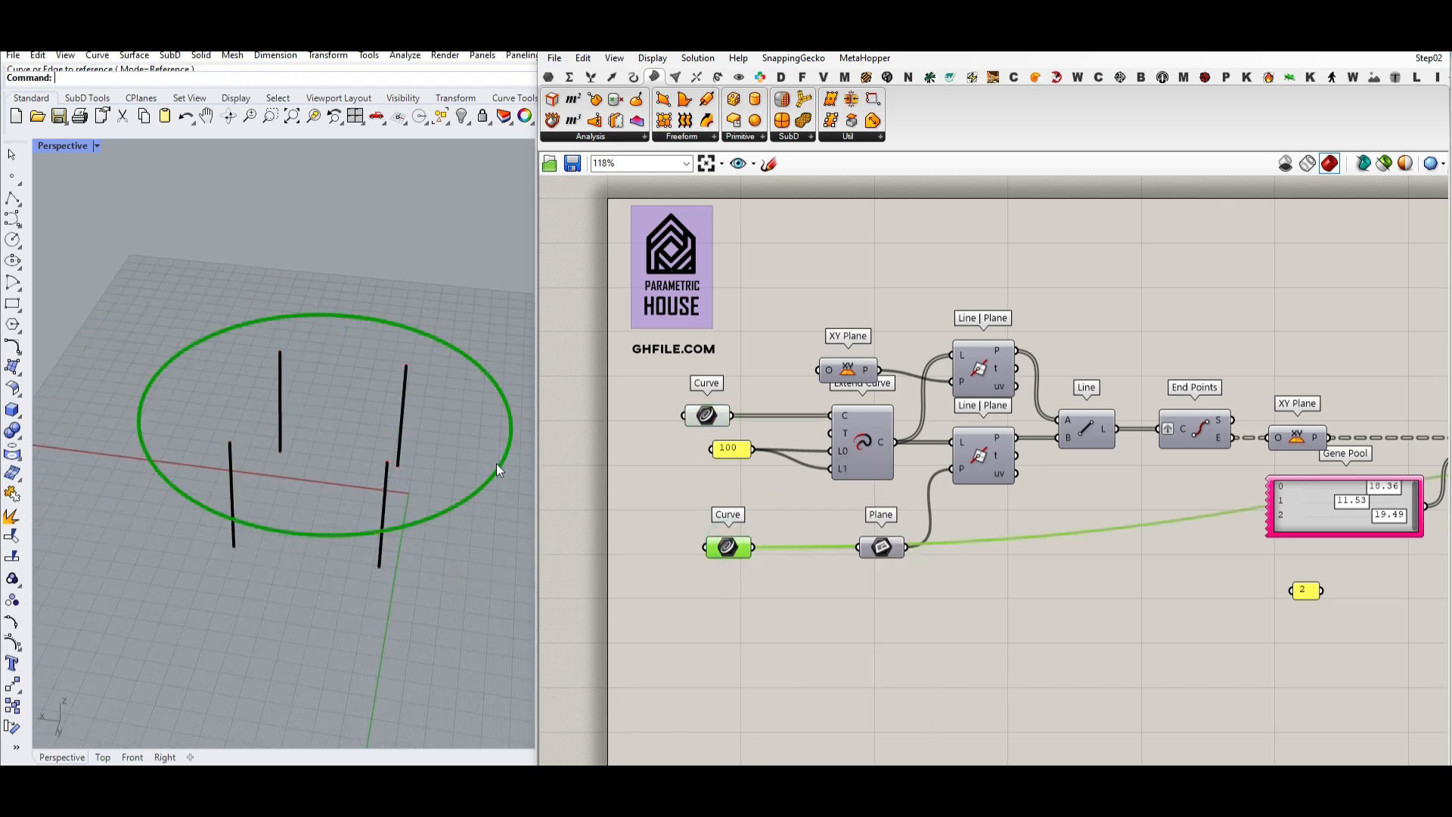
# - Disable the End Points component, turn on the preview of the Line component and select it
pyautogui.click(1055, 502)
pyautogui.rightClick(1204, 422)
pyautogui.click(1241, 464)
pyautogui.rightClick(1083, 423)
pyautogui.click(1112, 450)
pyautogui.click(1086, 432)
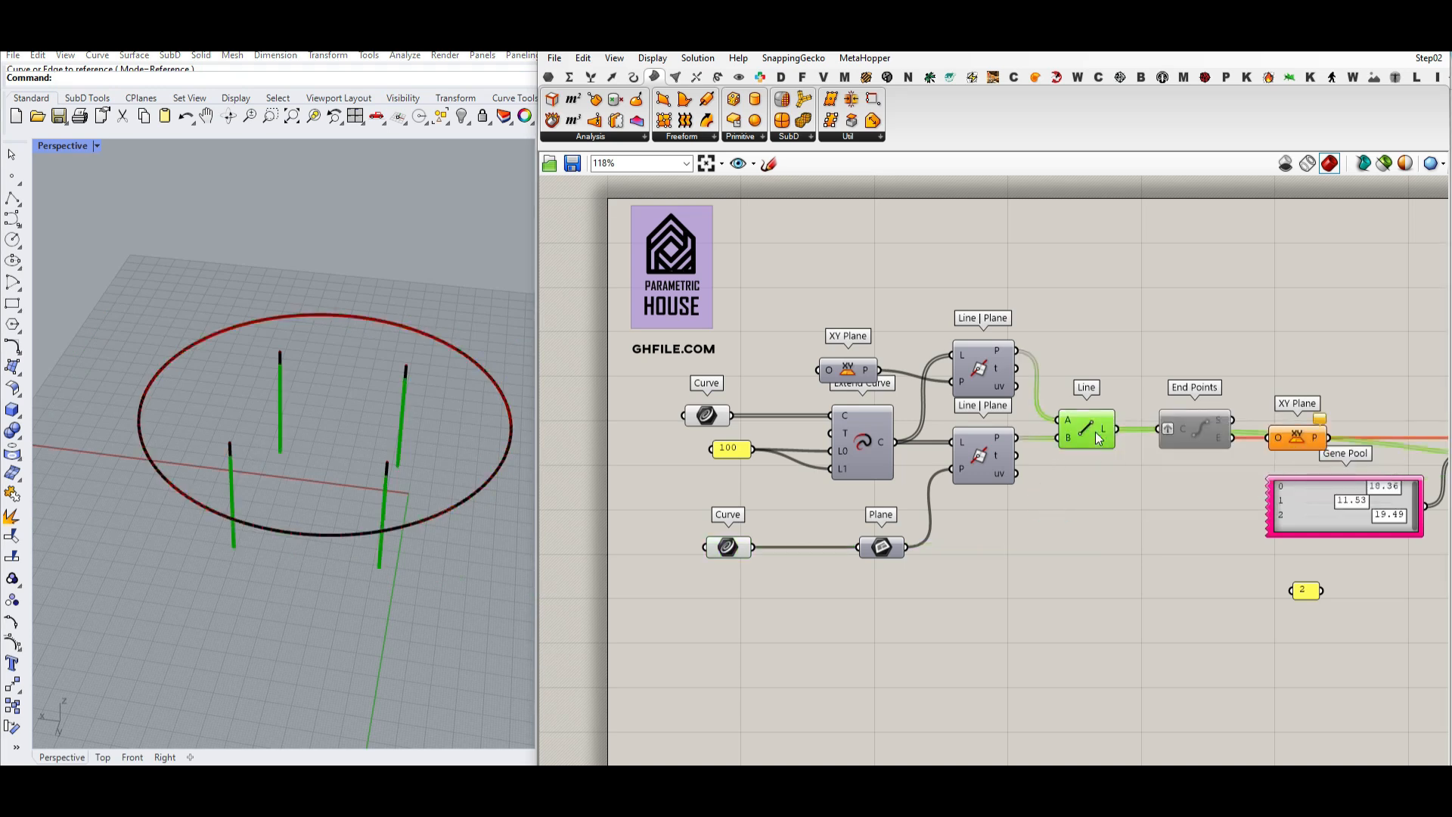
# - Try raising the top end of one vertical axis line well above the circle
pyautogui.scroll(2, 866, 481)
pyautogui.moveTo(425, 437); pyautogui.dragTo(223, 436, button='right')
pyautogui.click(224, 408)
pyautogui.click(231, 423)
pyautogui.click(225, 416)
pyautogui.click(224, 407)
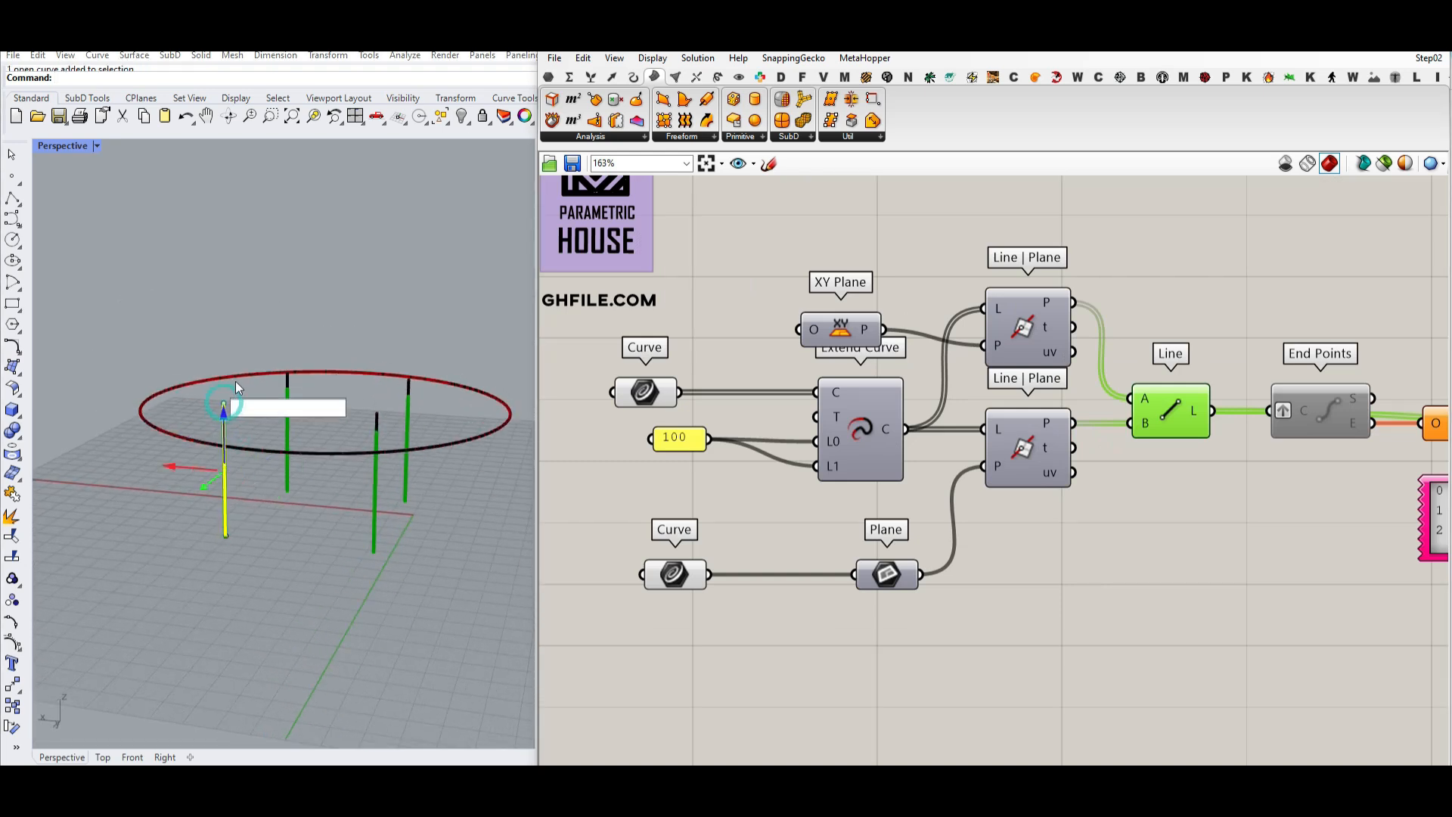
pyautogui.moveTo(235, 381); pyautogui.dragTo(224, 420, button='right')
pyautogui.scroll(5, 225, 420)
pyautogui.click(252, 430)
pyautogui.scroll(-5, 252, 430)
pyautogui.moveTo(244, 402); pyautogui.dragTo(256, 317)
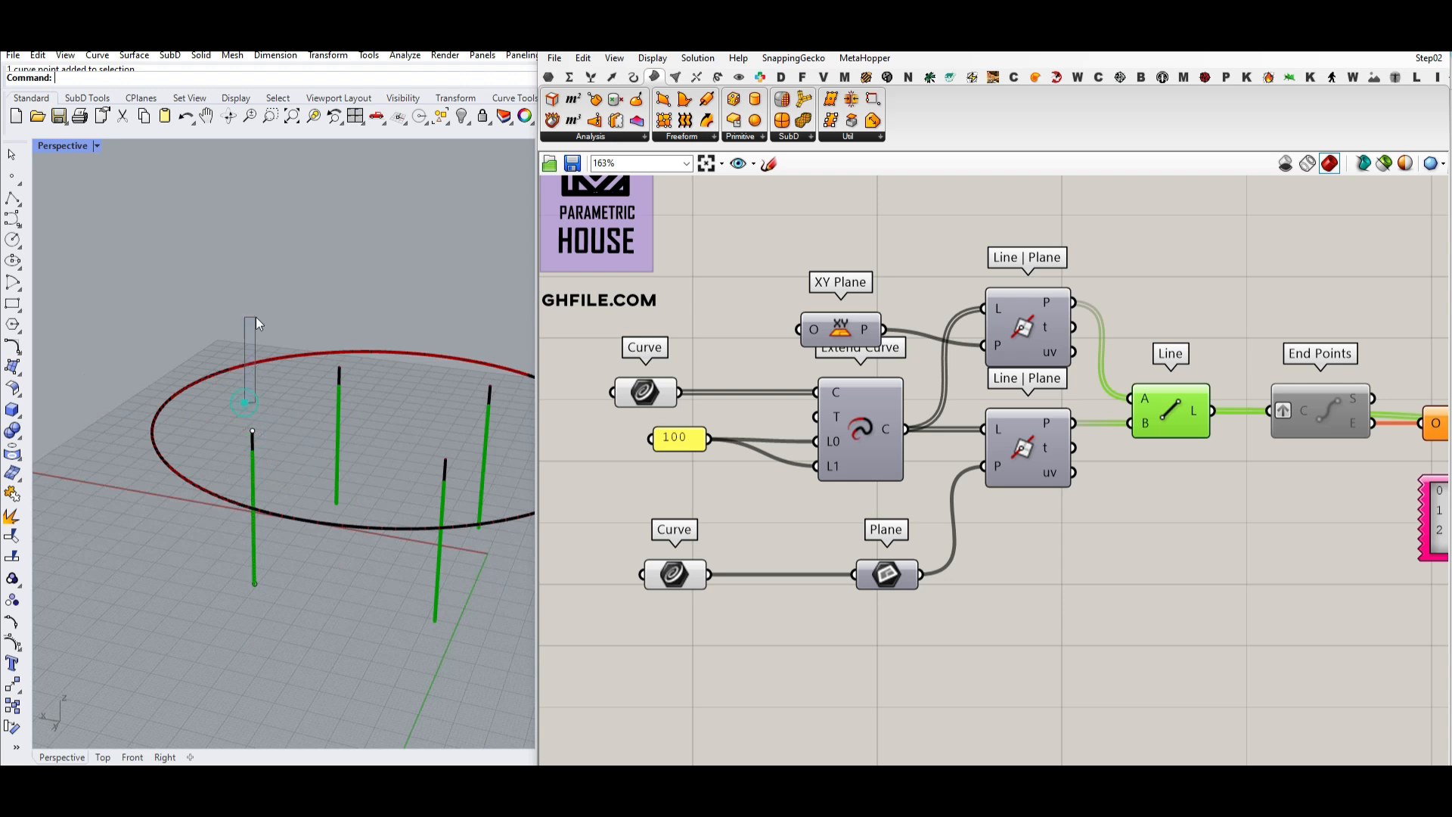
pyautogui.moveTo(251, 407); pyautogui.dragTo(279, 274)
pyautogui.scroll(4, 265, 424)
pyautogui.scroll(-8, 269, 533)
pyautogui.moveTo(280, 493); pyautogui.dragTo(276, 475, button='right')
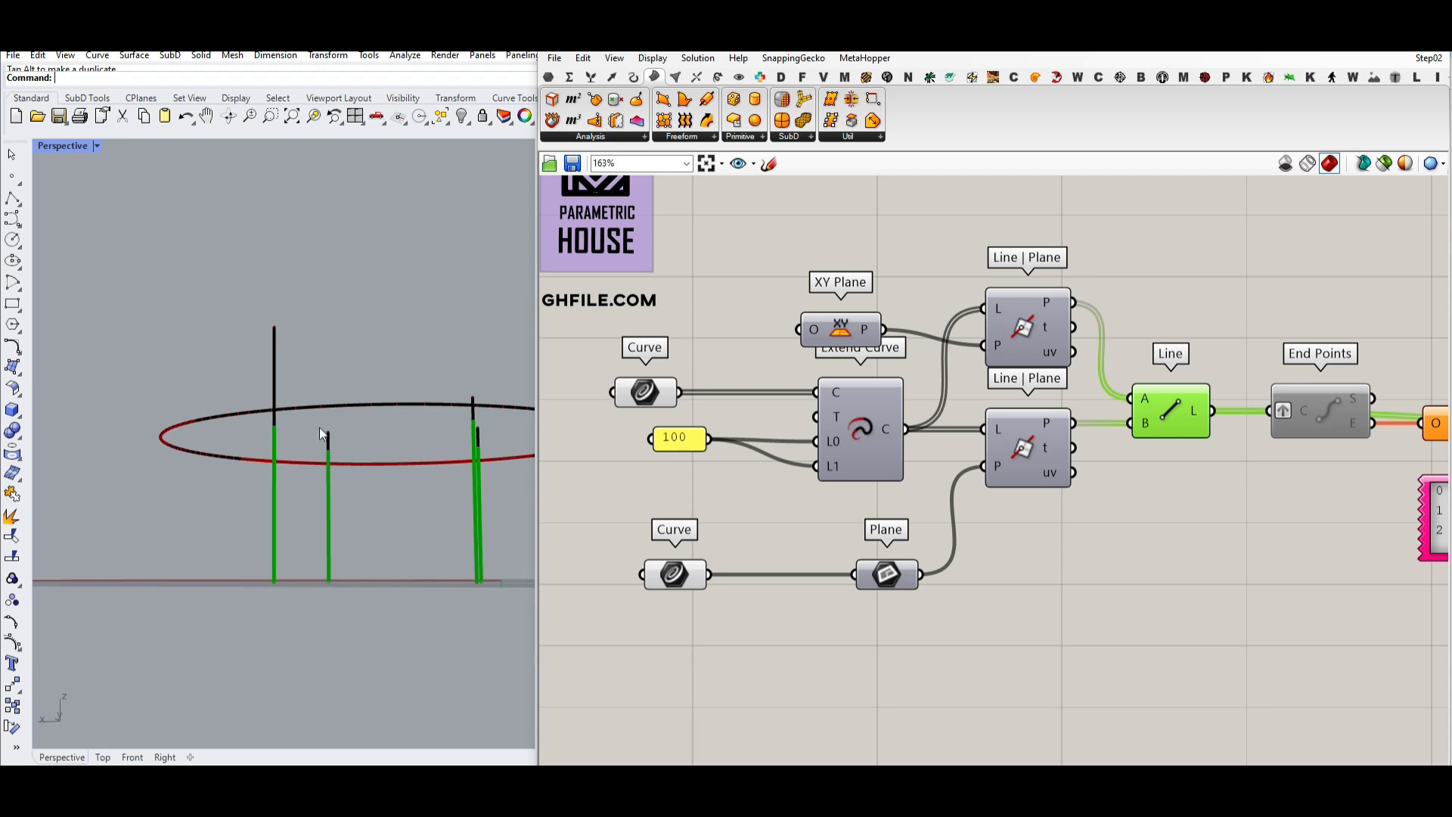
# - Try lowering the top end of the same axis line, and undo the end point moves
pyautogui.click(274, 329)
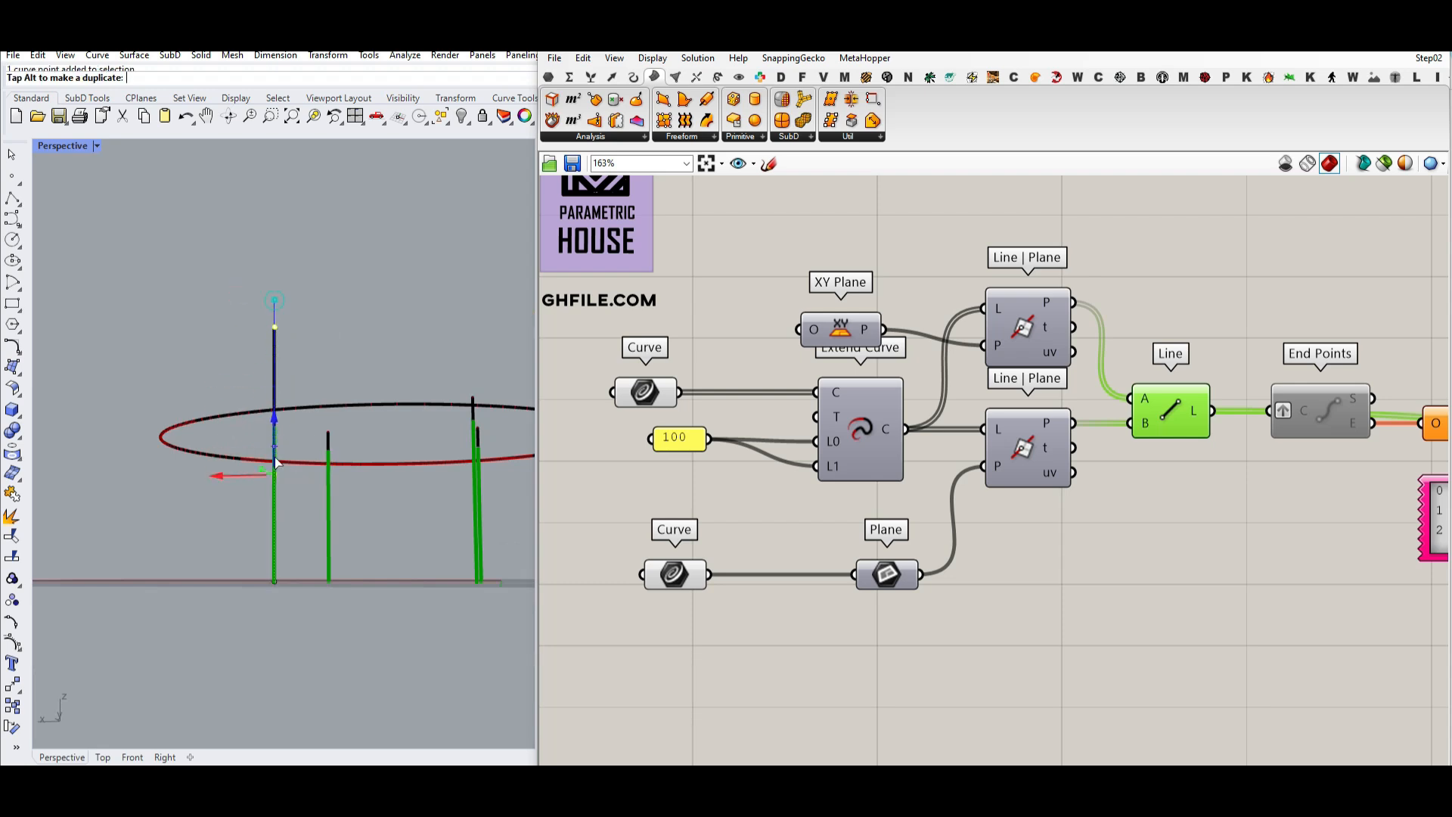
pyautogui.moveTo(314, 386); pyautogui.dragTo(288, 449, button='right')
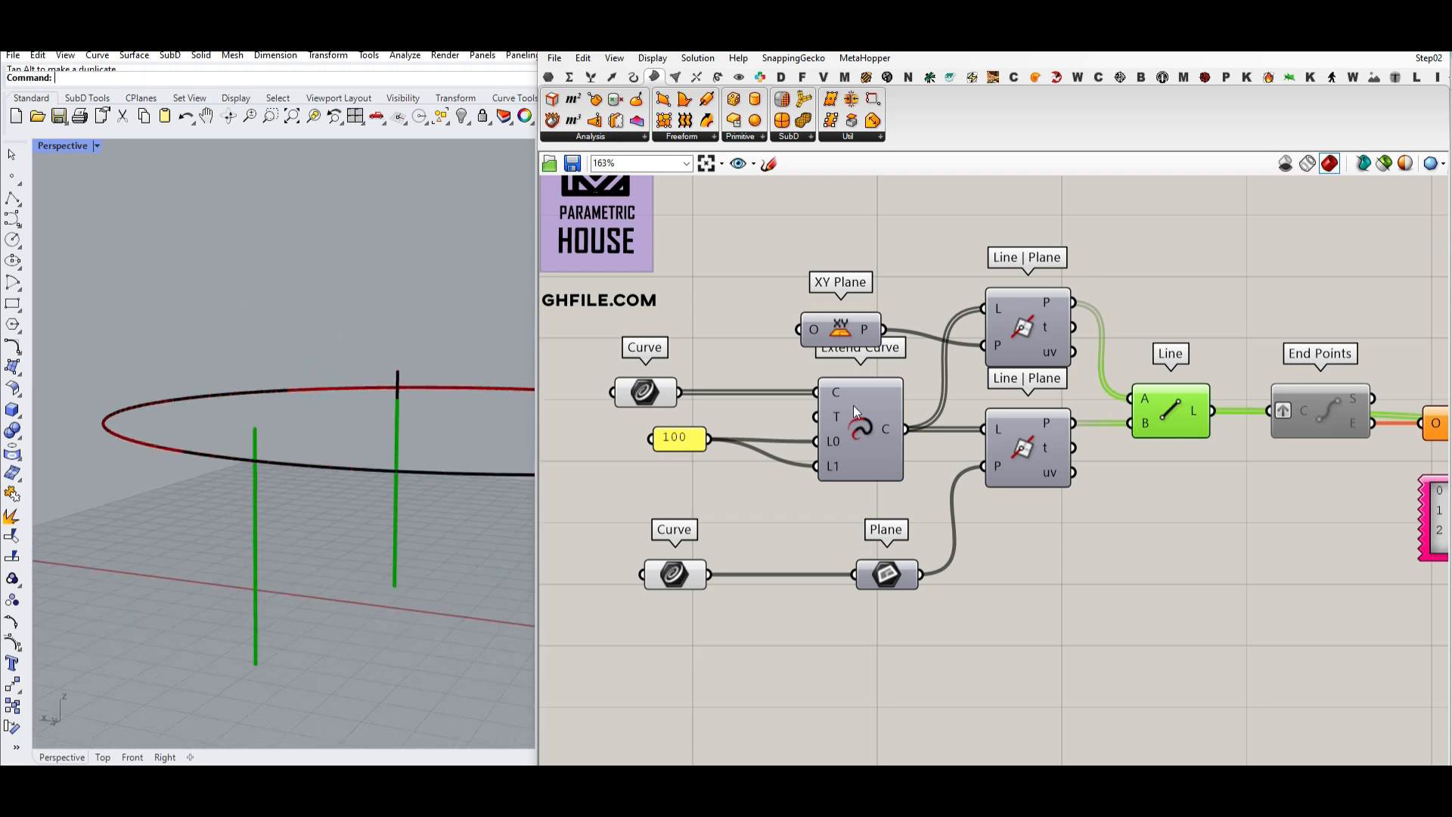
pyautogui.scroll(-4, 266, 408)
pyautogui.hotkey('ctrl', 'z')
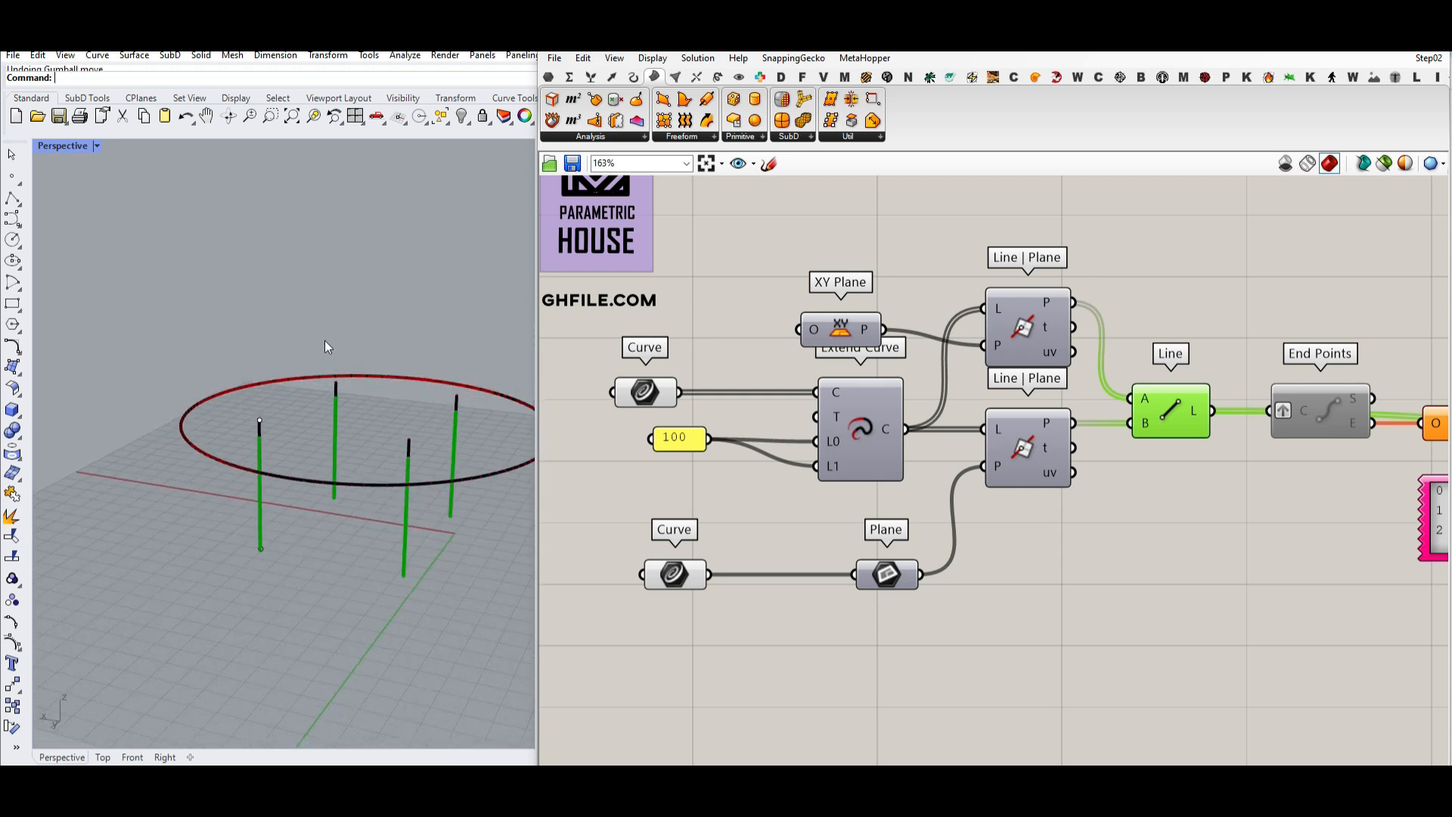
# - Reduce the four circle radii in the Gene Pool to about 11.3, 7.1, 14.3 and 8.4
pyautogui.moveTo(325, 341); pyautogui.dragTo(300, 511, button='right')
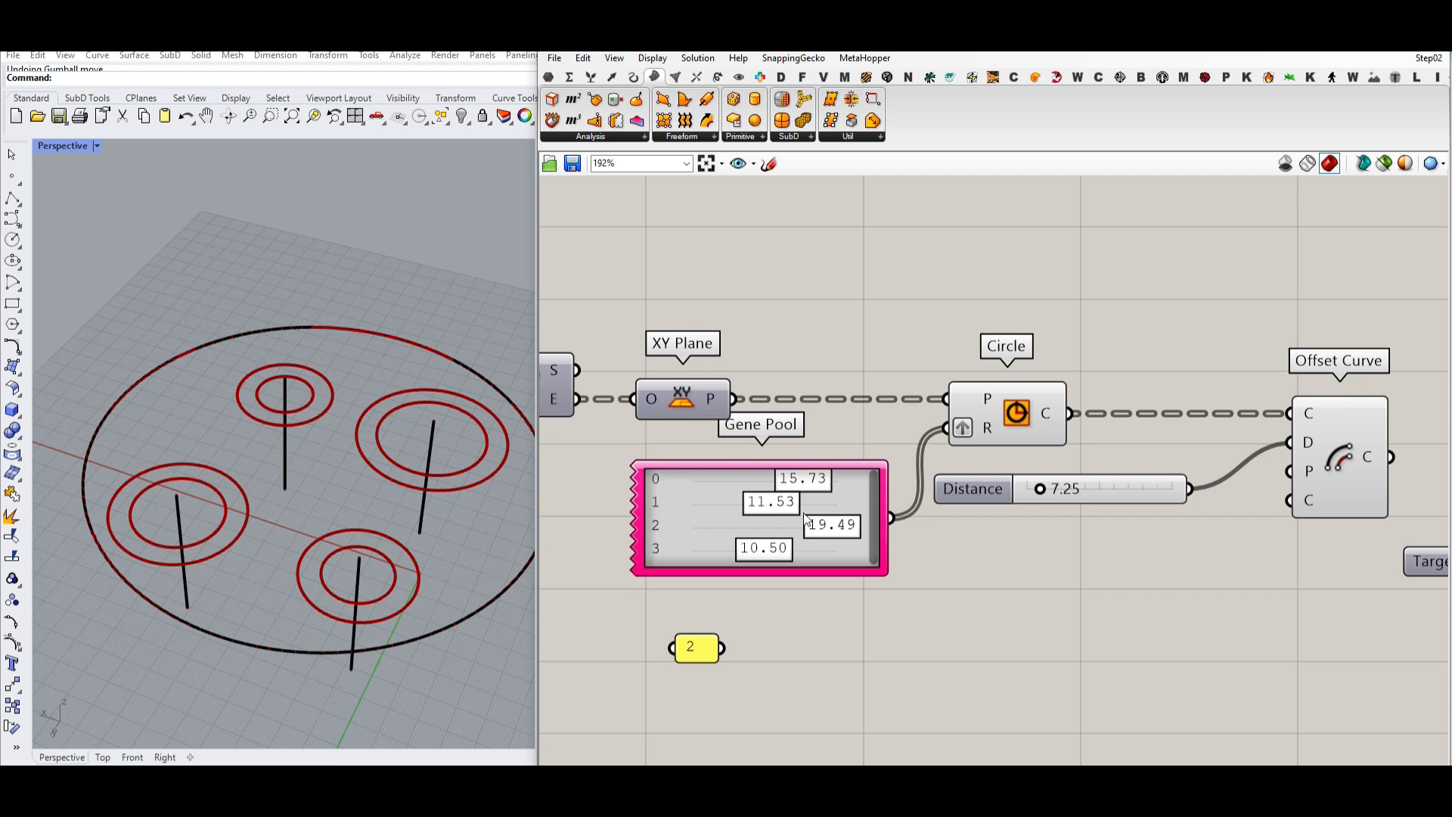
pyautogui.moveTo(805, 479); pyautogui.dragTo(754, 552)
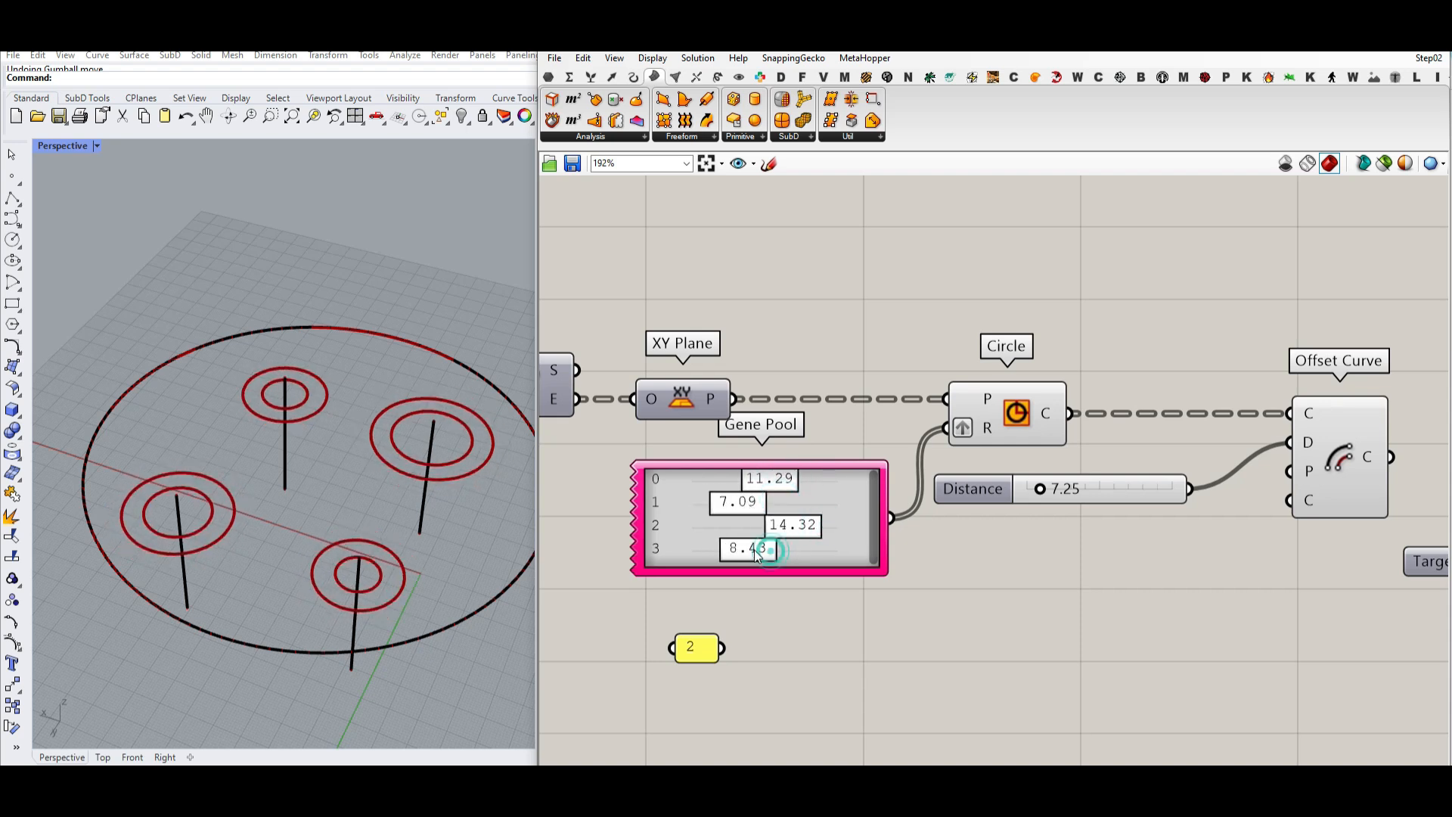
# - Select the Offset Curve component and slightly reduce its offset Distance
pyautogui.click(1350, 451)
pyautogui.moveTo(1043, 494); pyautogui.dragTo(1034, 491)
pyautogui.moveTo(364, 457); pyautogui.dragTo(410, 442, button='right')
pyautogui.scroll(6, 410, 442)
pyautogui.scroll(-6, 366, 483)
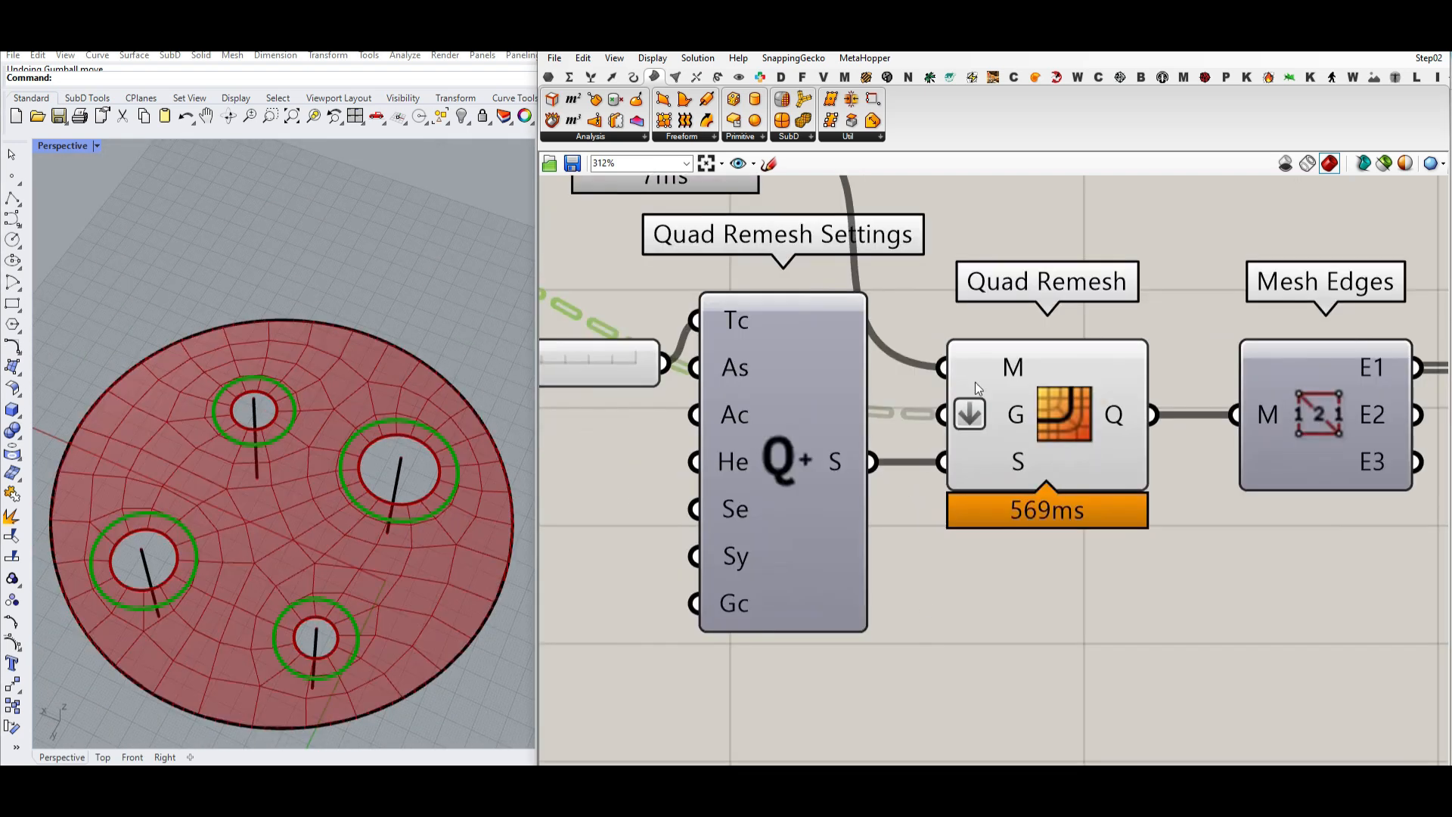
# - Bake the Quad Remesh output mesh with default attributes and move the baked slab aside
pyautogui.moveTo(207, 532); pyautogui.dragTo(283, 615, button='right')
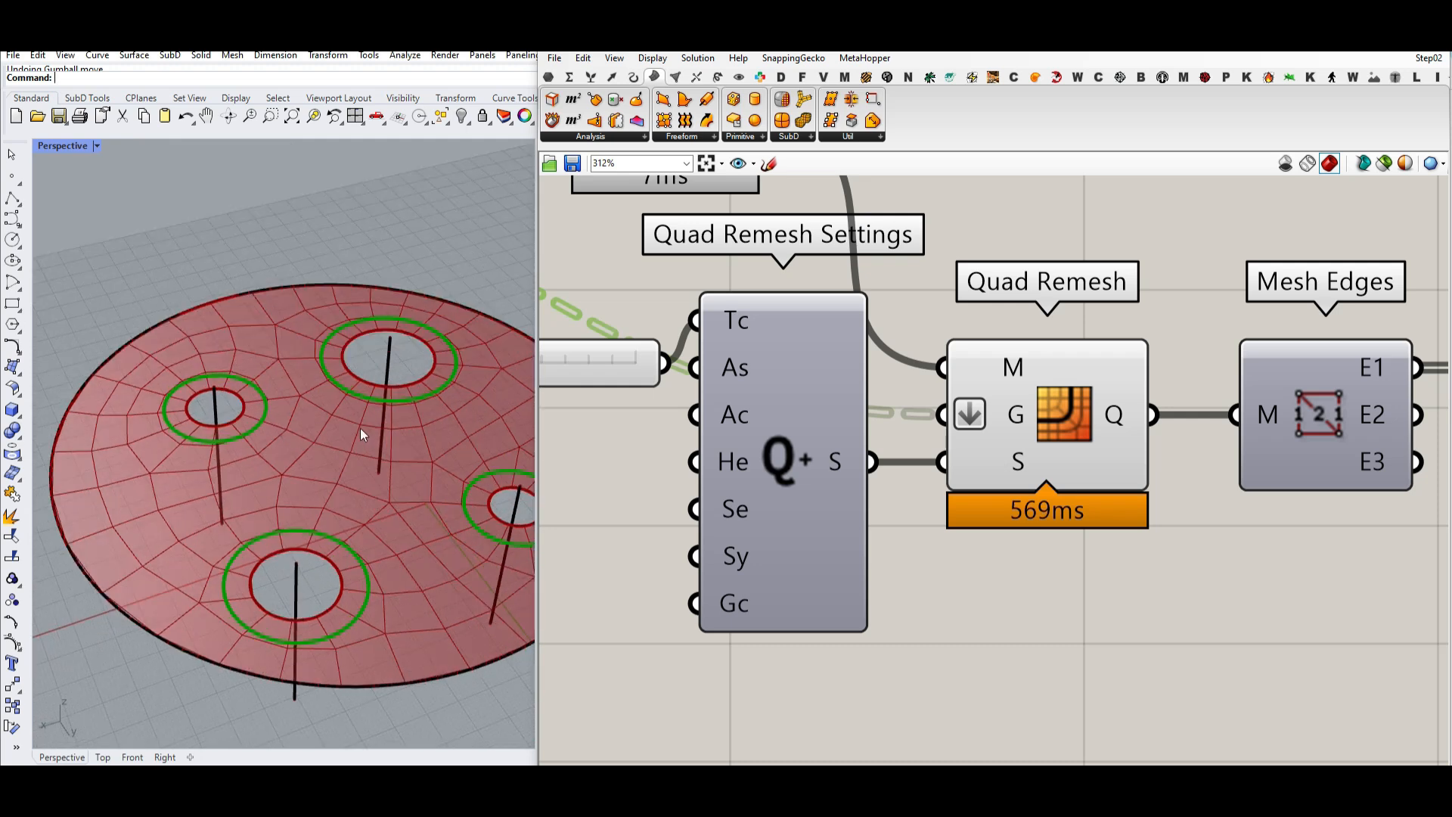
pyautogui.rightClick(1115, 412)
pyautogui.click(1131, 436)
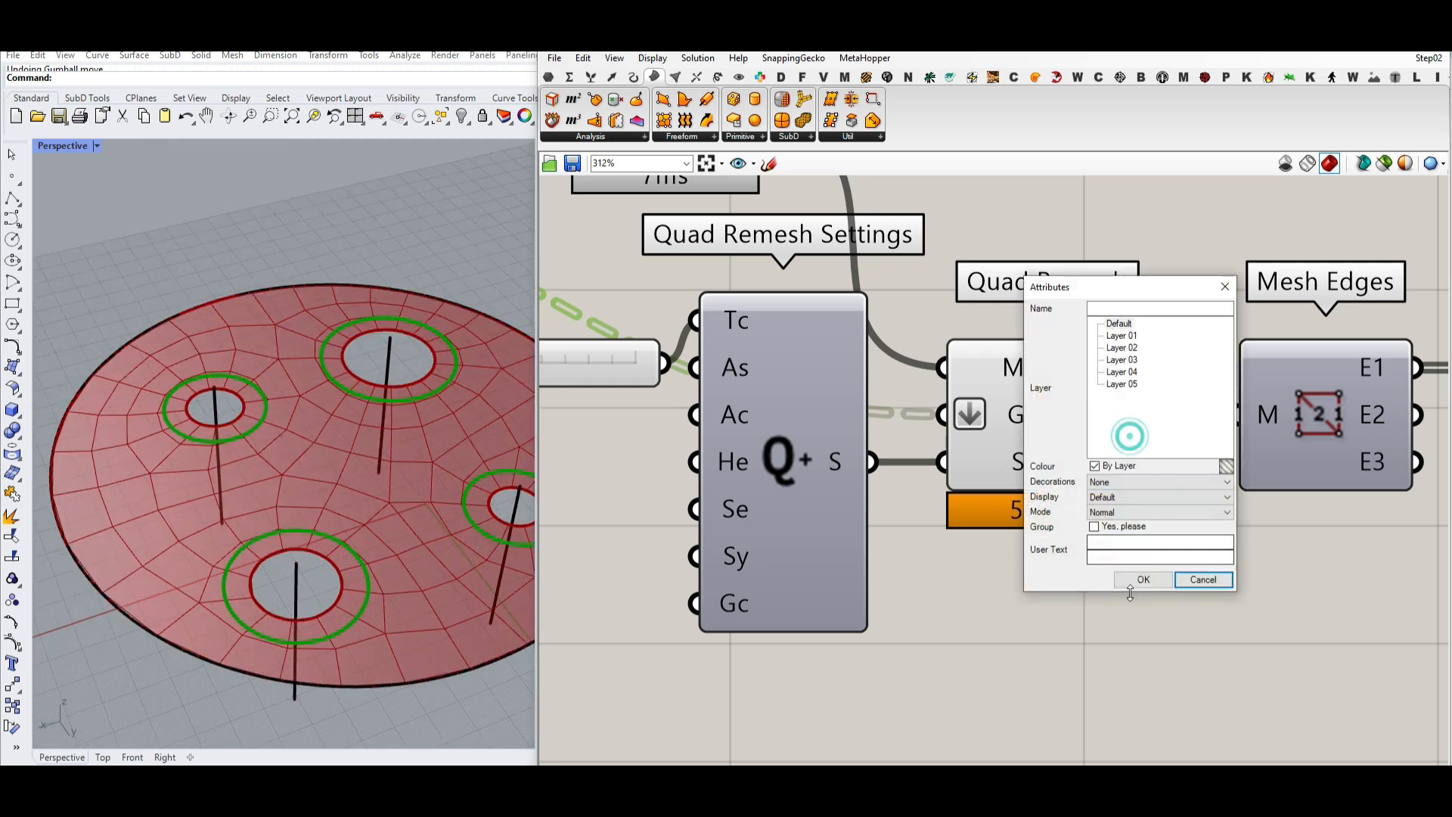
pyautogui.click(1135, 578)
pyautogui.scroll(-8, 394, 454)
pyautogui.moveTo(364, 450); pyautogui.dragTo(215, 432)
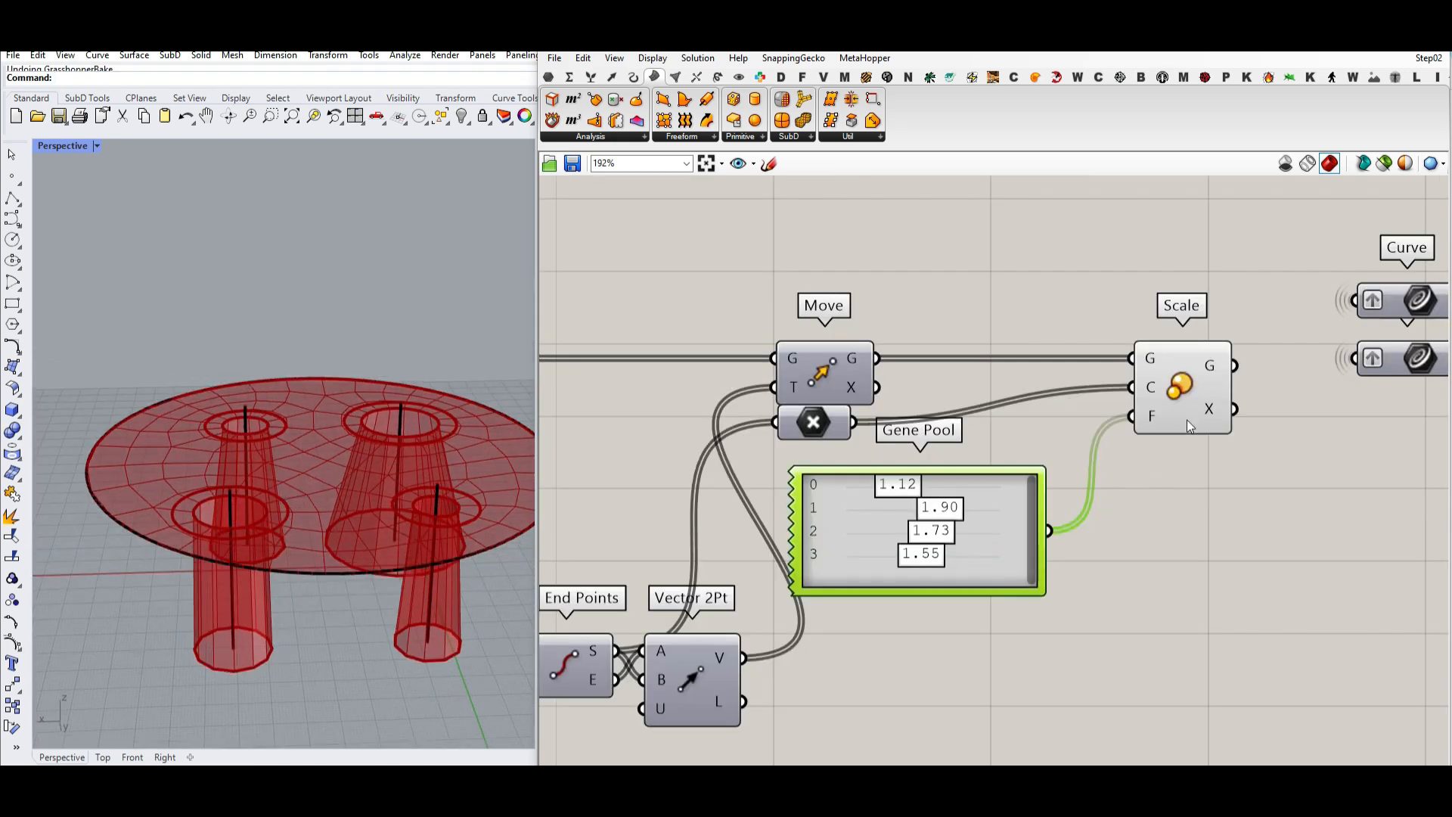
# - Set the Gene Pool scale factors for the column bases to 0.79, 0.95, 0.96 and 1.11
pyautogui.scroll(1, 1187, 421)
pyautogui.moveTo(202, 541); pyautogui.dragTo(220, 509, button='right')
pyautogui.moveTo(848, 498); pyautogui.dragTo(877, 580)
# - Move the top end point of one column axis line sideways so that its column leans
pyautogui.moveTo(300, 452); pyautogui.dragTo(365, 491, button='right')
pyautogui.click(328, 506)
pyautogui.scroll(2, 330, 505)
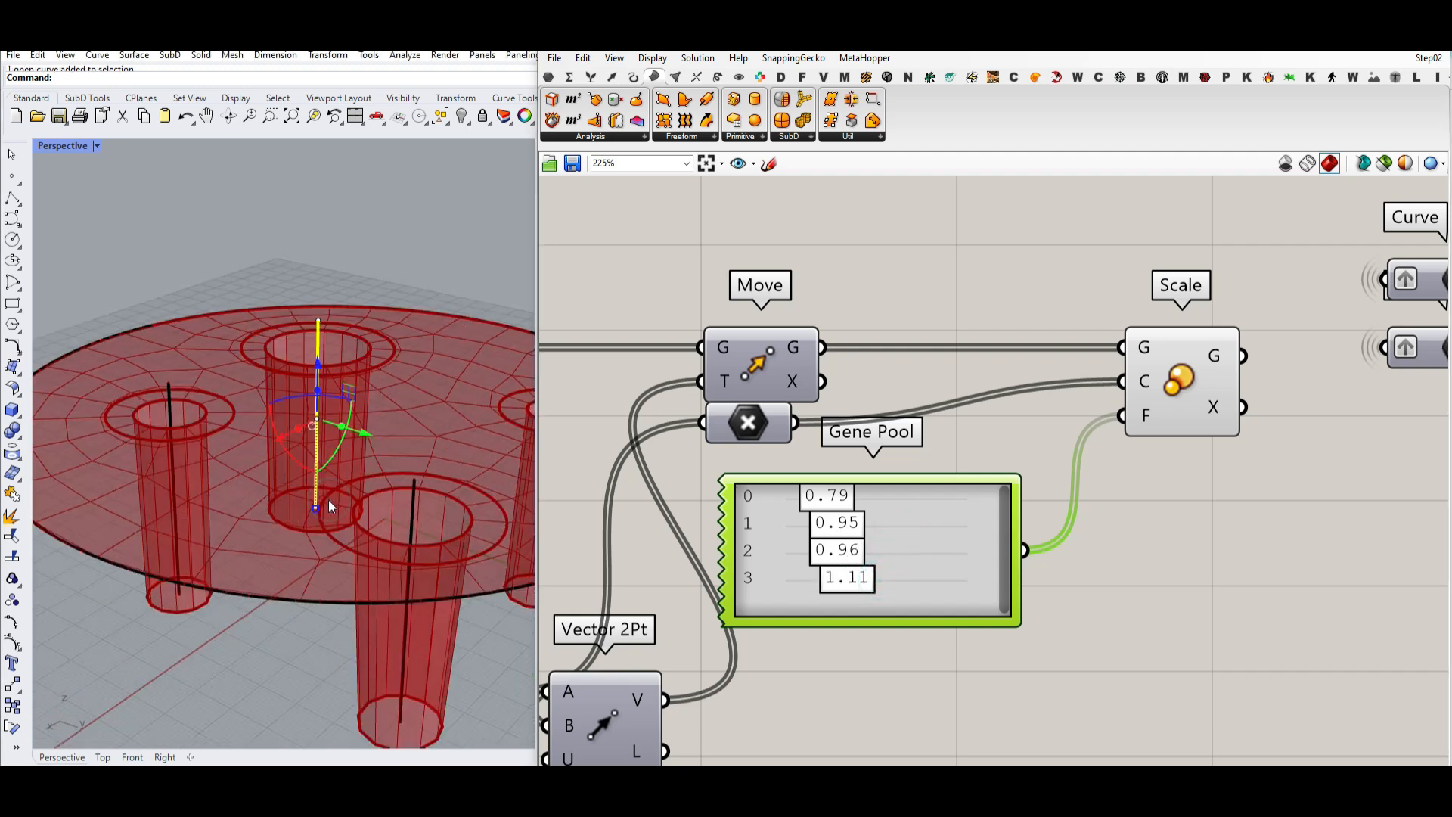
pyautogui.click(317, 325)
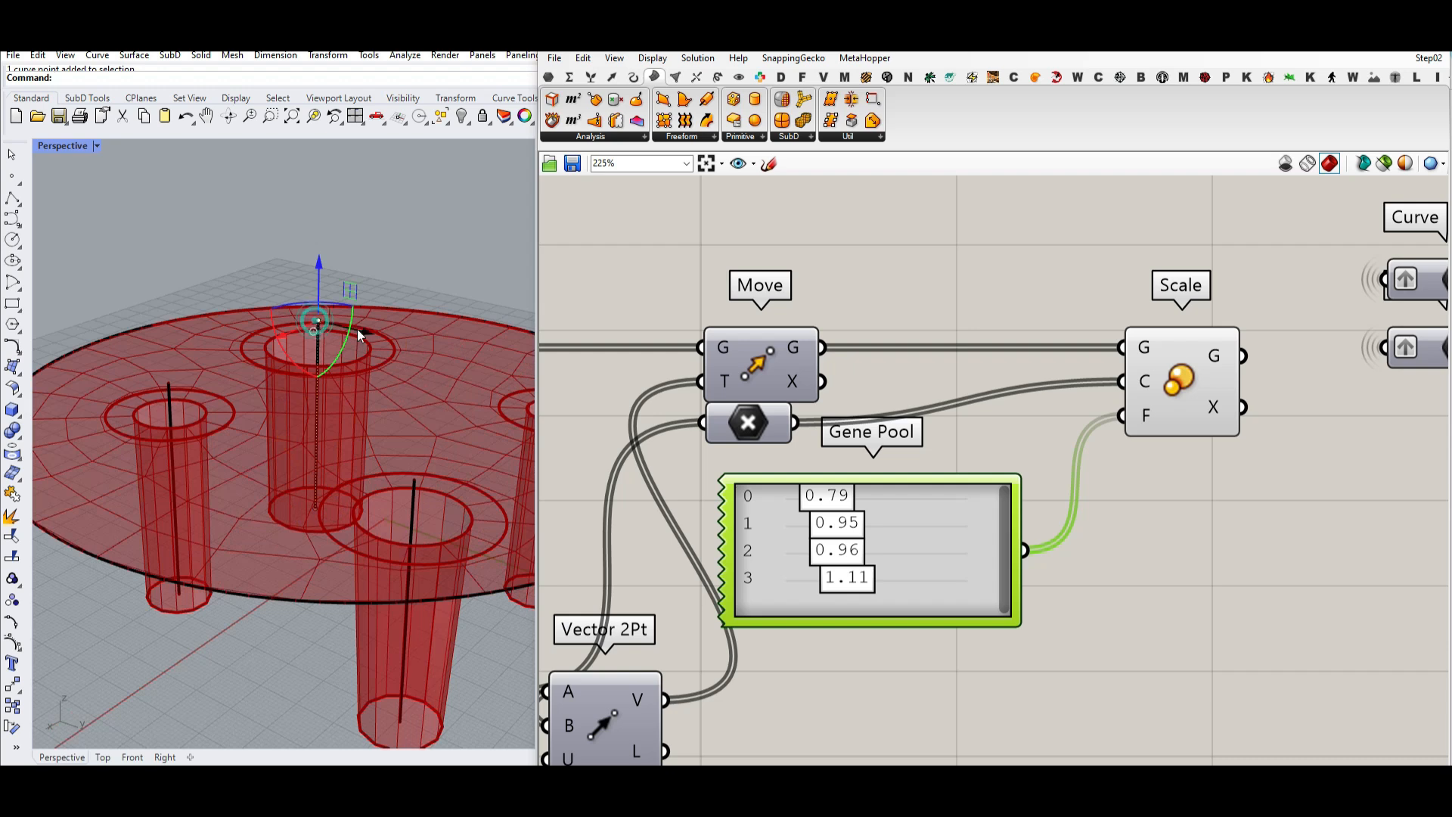
pyautogui.moveTo(407, 364); pyautogui.dragTo(409, 366)
pyautogui.click(401, 333)
pyautogui.scroll(-2, 401, 333)
pyautogui.moveTo(401, 333); pyautogui.dragTo(277, 465, button='right')
# - Fine-tune the first two Gene Pool scale factors to resize the bases of their columns
pyautogui.scroll(2, 277, 465)
pyautogui.moveTo(371, 578); pyautogui.dragTo(394, 581, button='right')
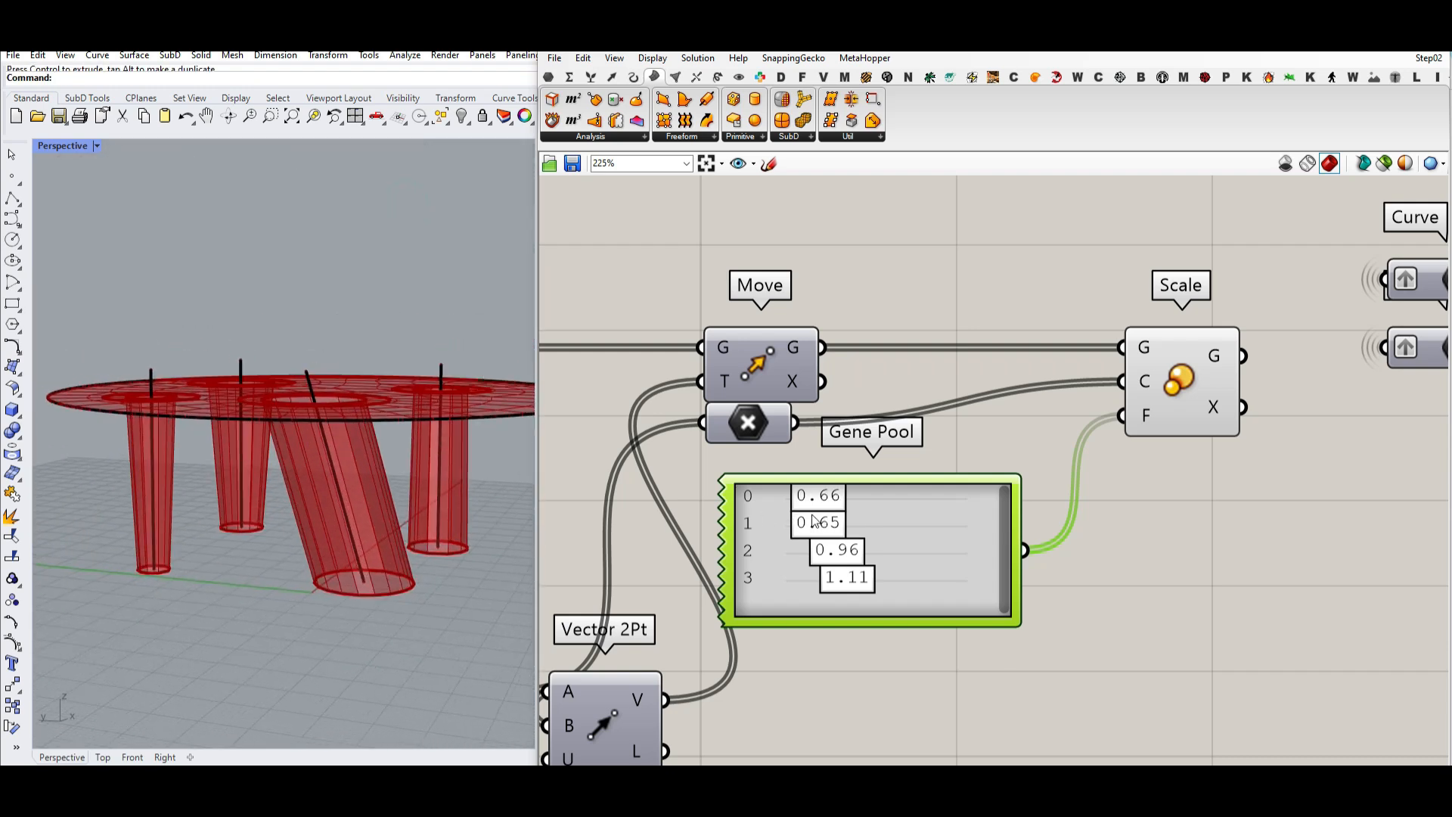
pyautogui.moveTo(834, 499)
pyautogui.mouseDown()
pyautogui.moveTo(803, 499)
pyautogui.moveTo(839, 499)
pyautogui.mouseUp()
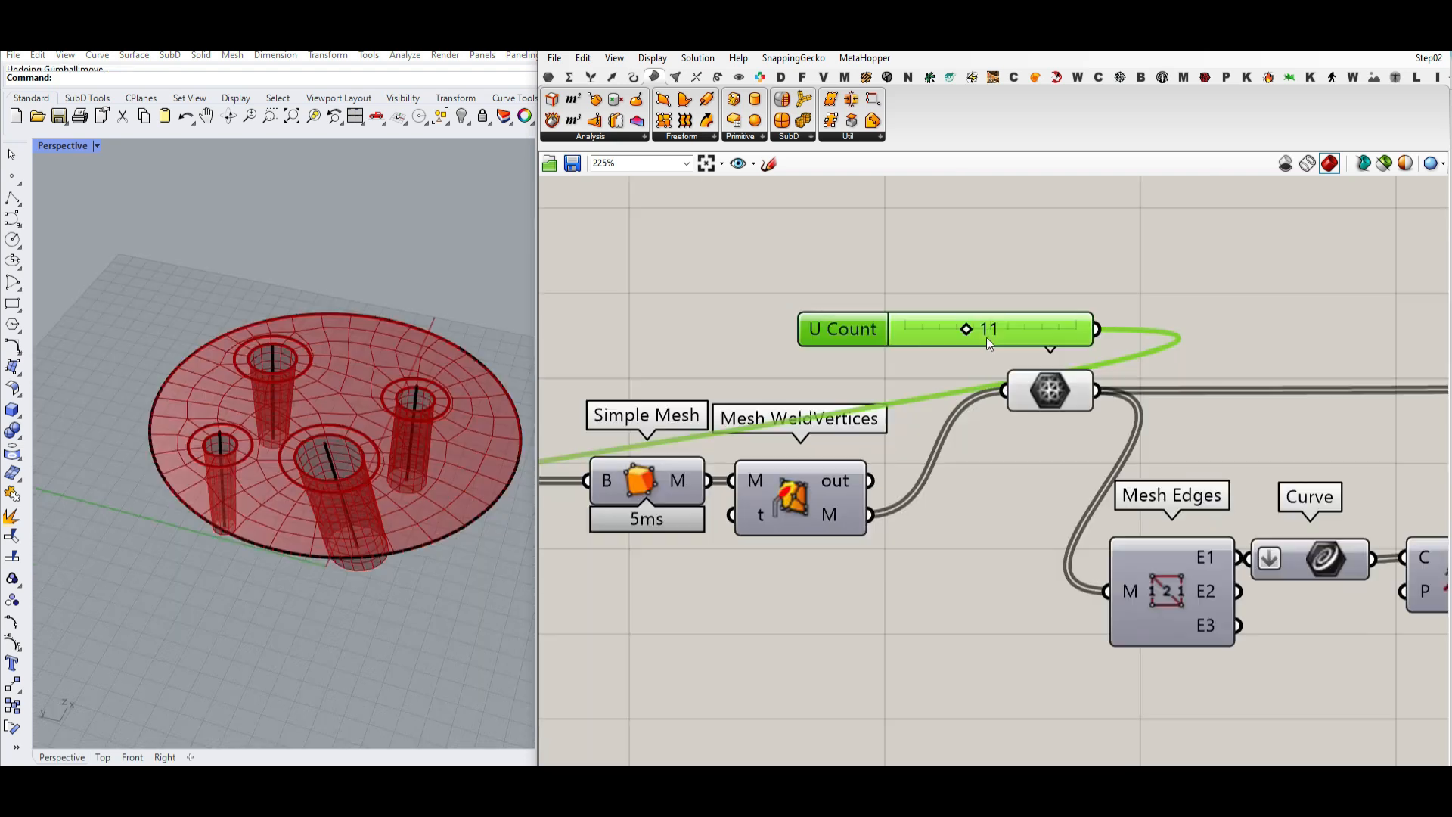
# - Set the U Count of the column meshes to 8
pyautogui.moveTo(949, 335); pyautogui.dragTo(943, 335)
pyautogui.moveTo(405, 525); pyautogui.dragTo(354, 454, button='right')
pyautogui.scroll(5, 357, 452)
pyautogui.moveTo(939, 330); pyautogui.dragTo(932, 332)
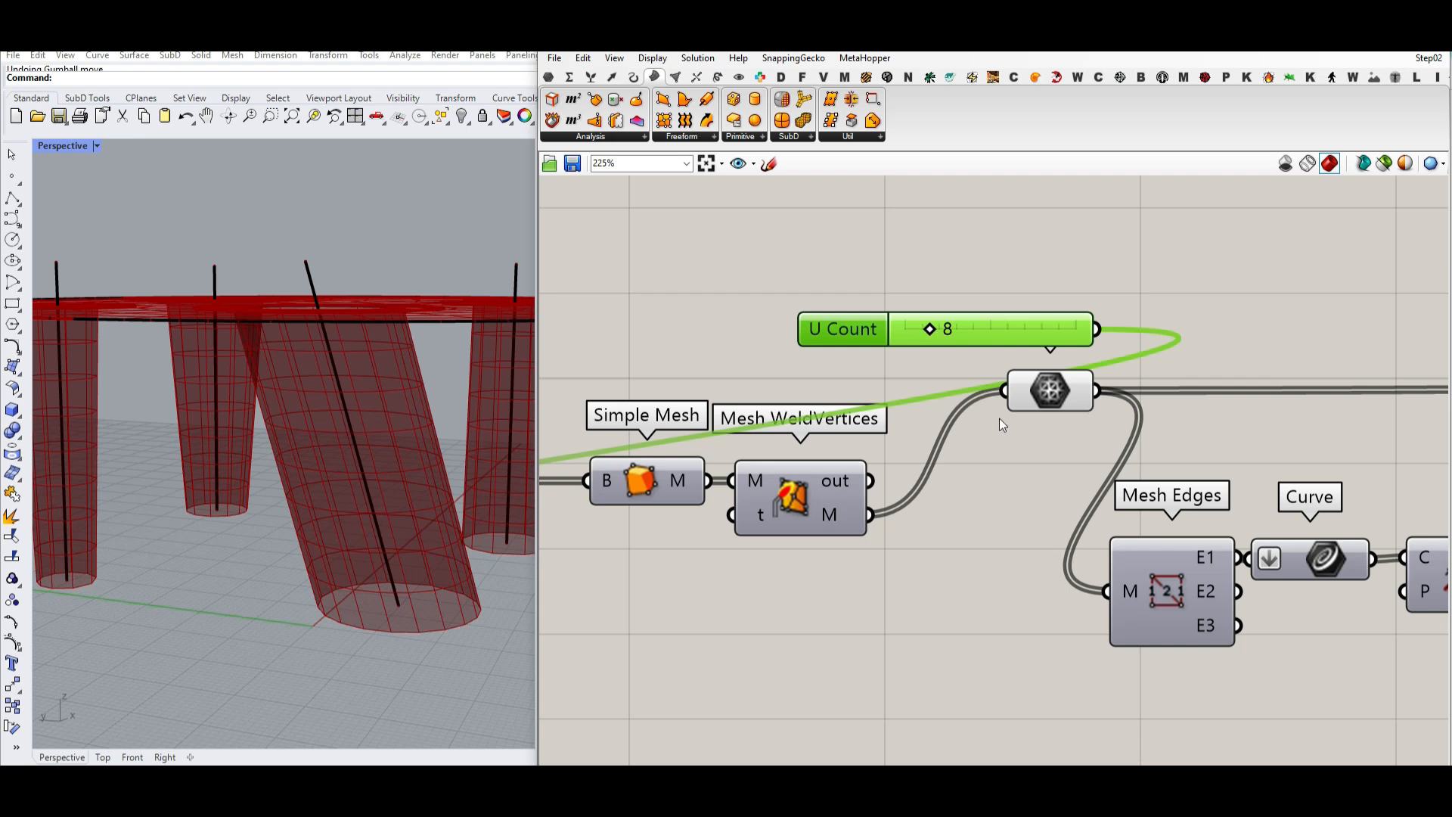
# - Bake the column meshes from the Mesh parameter, inspect the baked copies, and undo the bake
pyautogui.rightClick(1035, 393)
pyautogui.click(1062, 454)
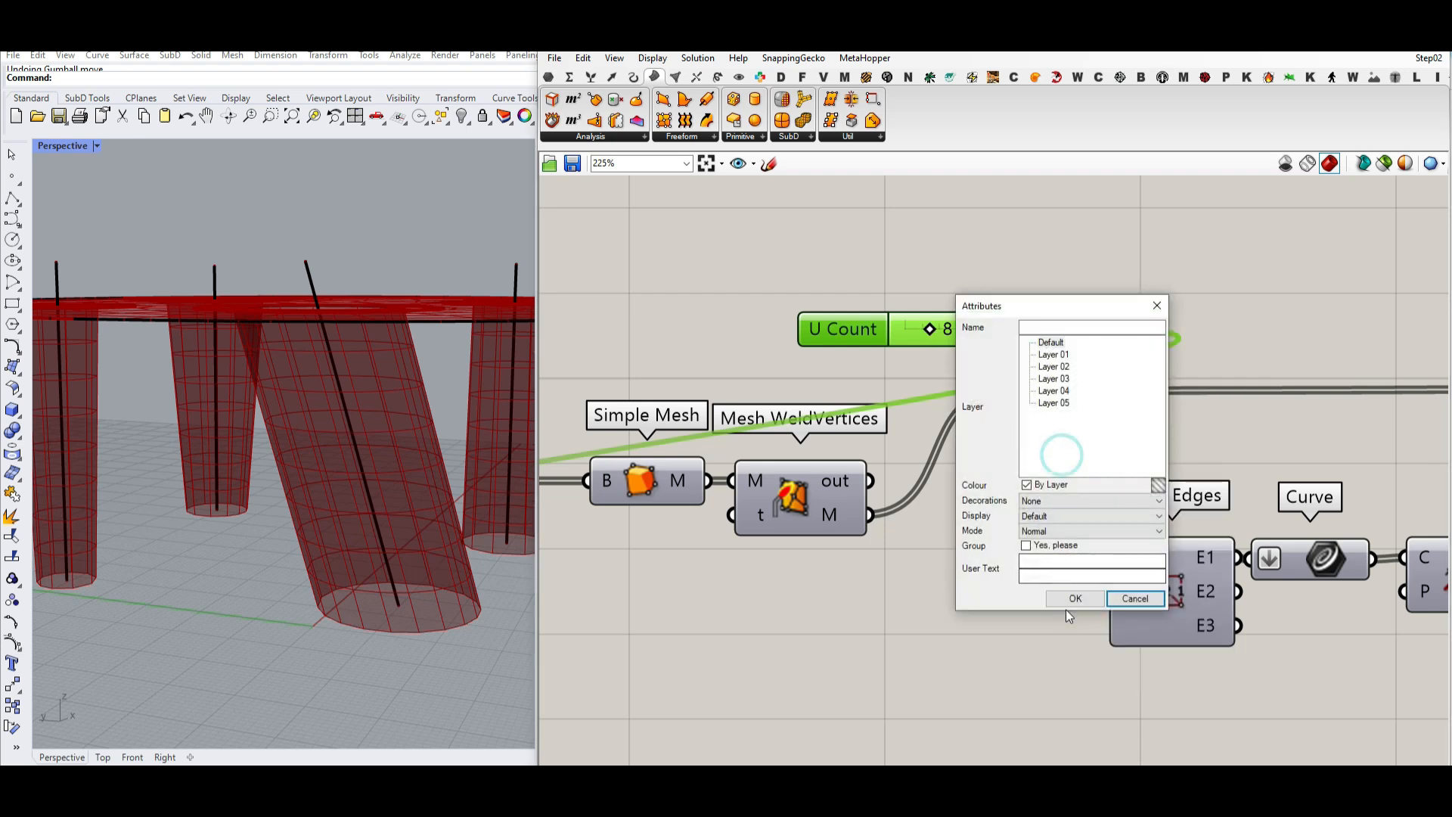
pyautogui.click(1067, 603)
pyautogui.scroll(-10, 406, 490)
pyautogui.moveTo(405, 490); pyautogui.dragTo(408, 560, button='right')
pyautogui.scroll(-4, 409, 560)
pyautogui.moveTo(404, 524); pyautogui.dragTo(381, 590)
pyautogui.hotkey('ctrl', 'z')
pyautogui.moveTo(462, 584); pyautogui.dragTo(388, 502, button='right')
pyautogui.click(303, 476)
pyautogui.click(438, 606)
pyautogui.moveTo(437, 606); pyautogui.dragTo(463, 502, button='right')
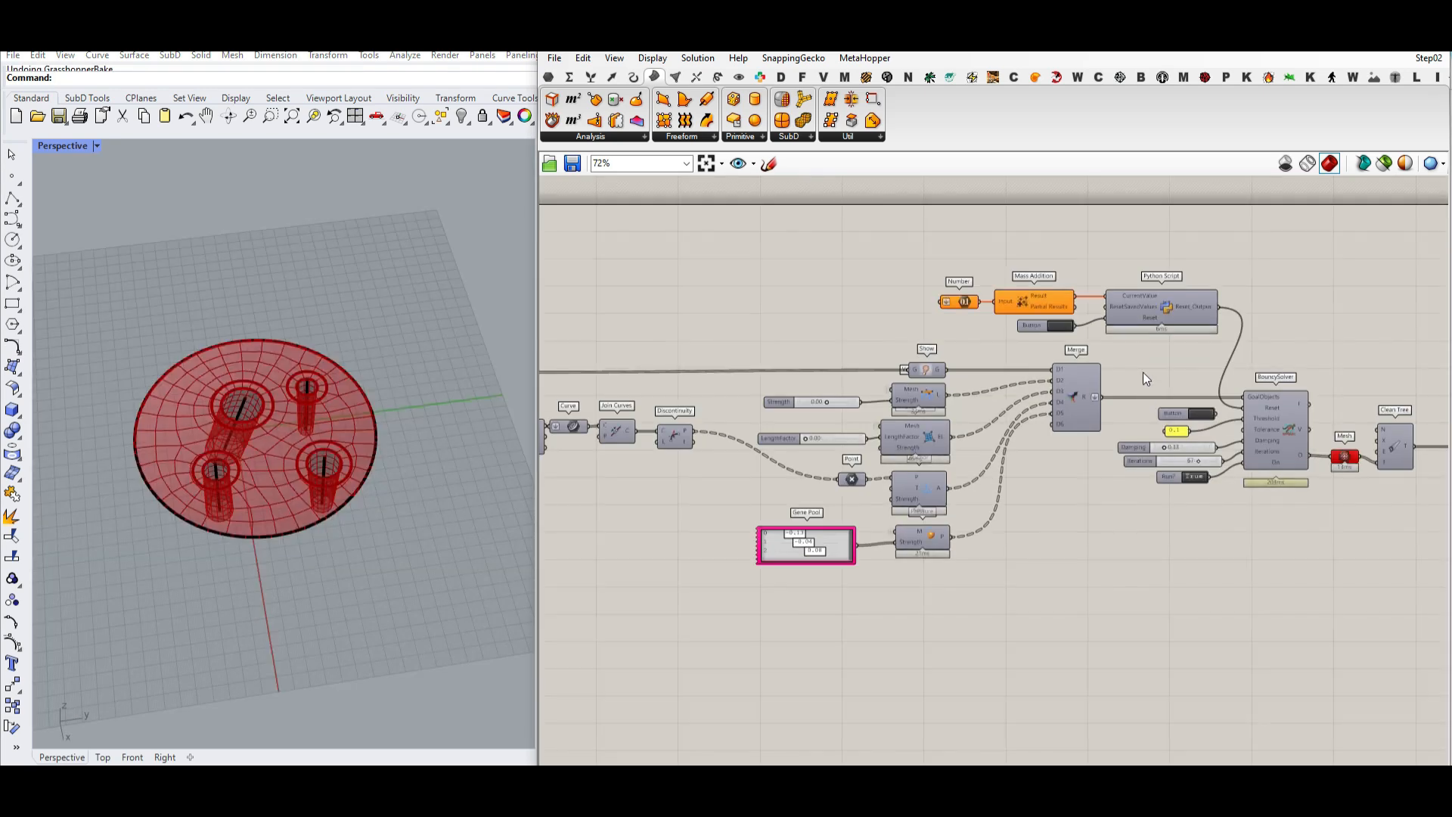
# - Turn off the preview of the form-finding components from the Mesh parameter through the BouncySolver
pyautogui.scroll(-1, 1127, 378)
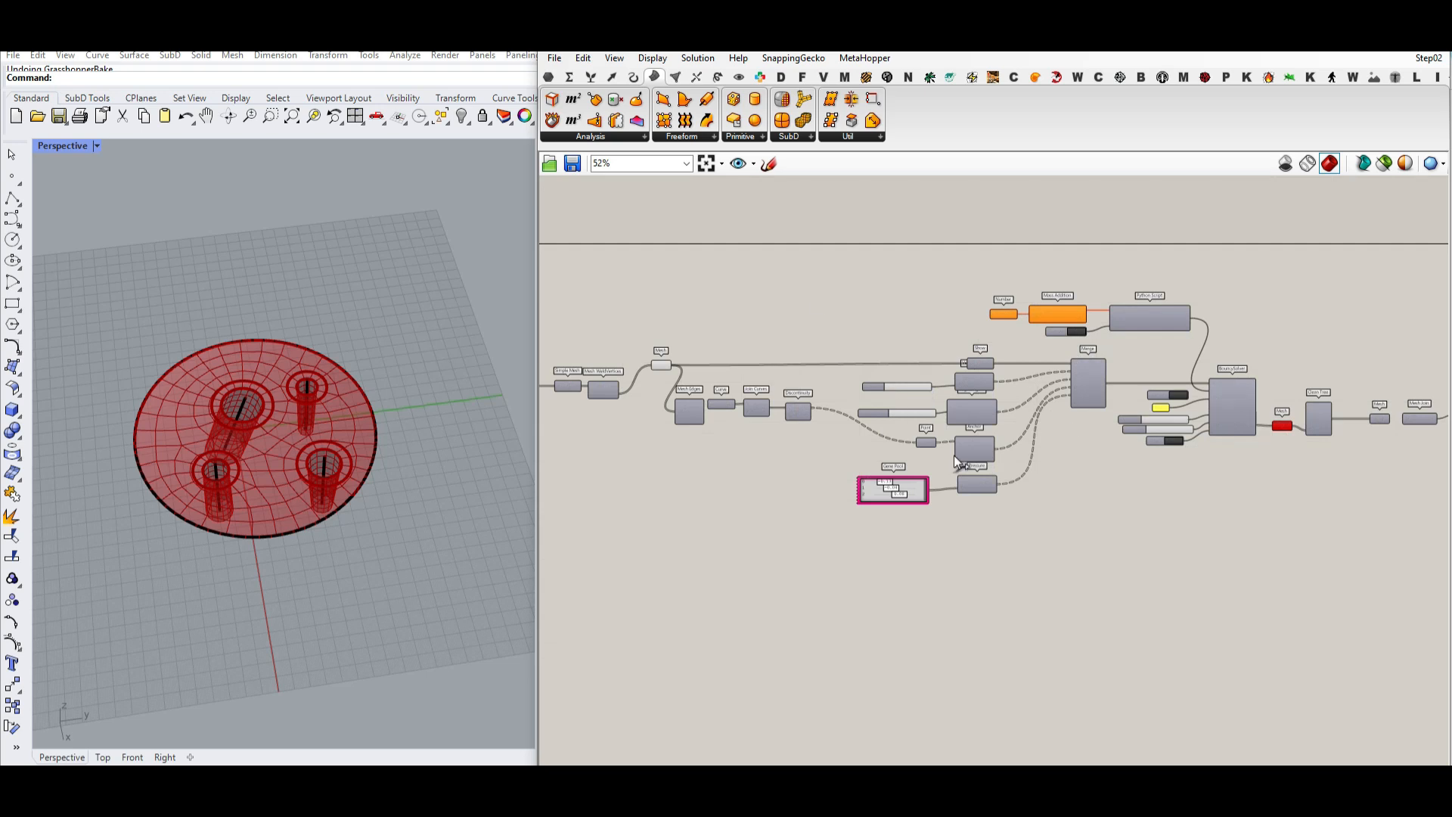
pyautogui.moveTo(1231, 531); pyautogui.dragTo(618, 293)
pyautogui.middleClick(749, 239)
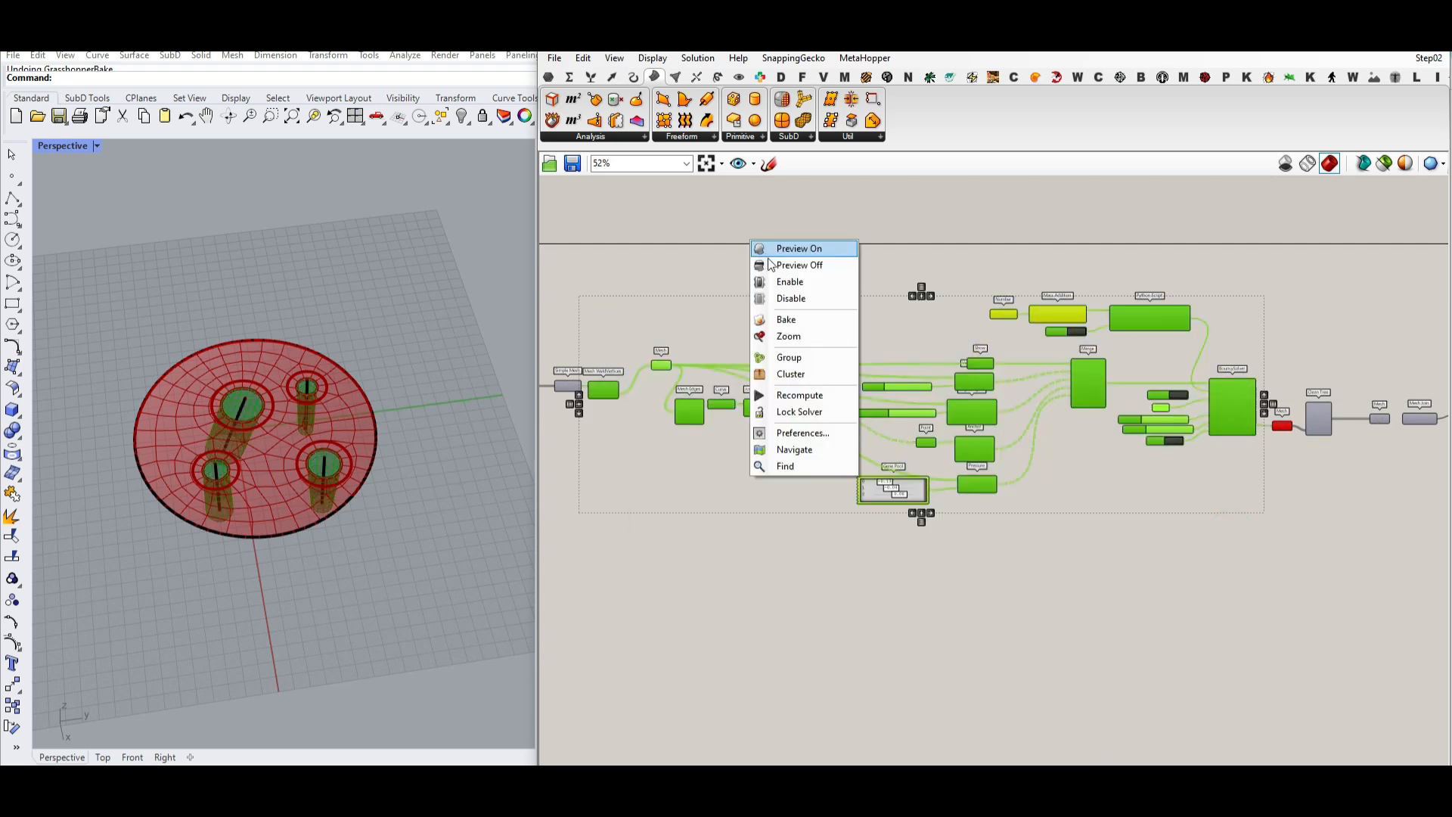
pyautogui.click(769, 266)
pyautogui.click(769, 266)
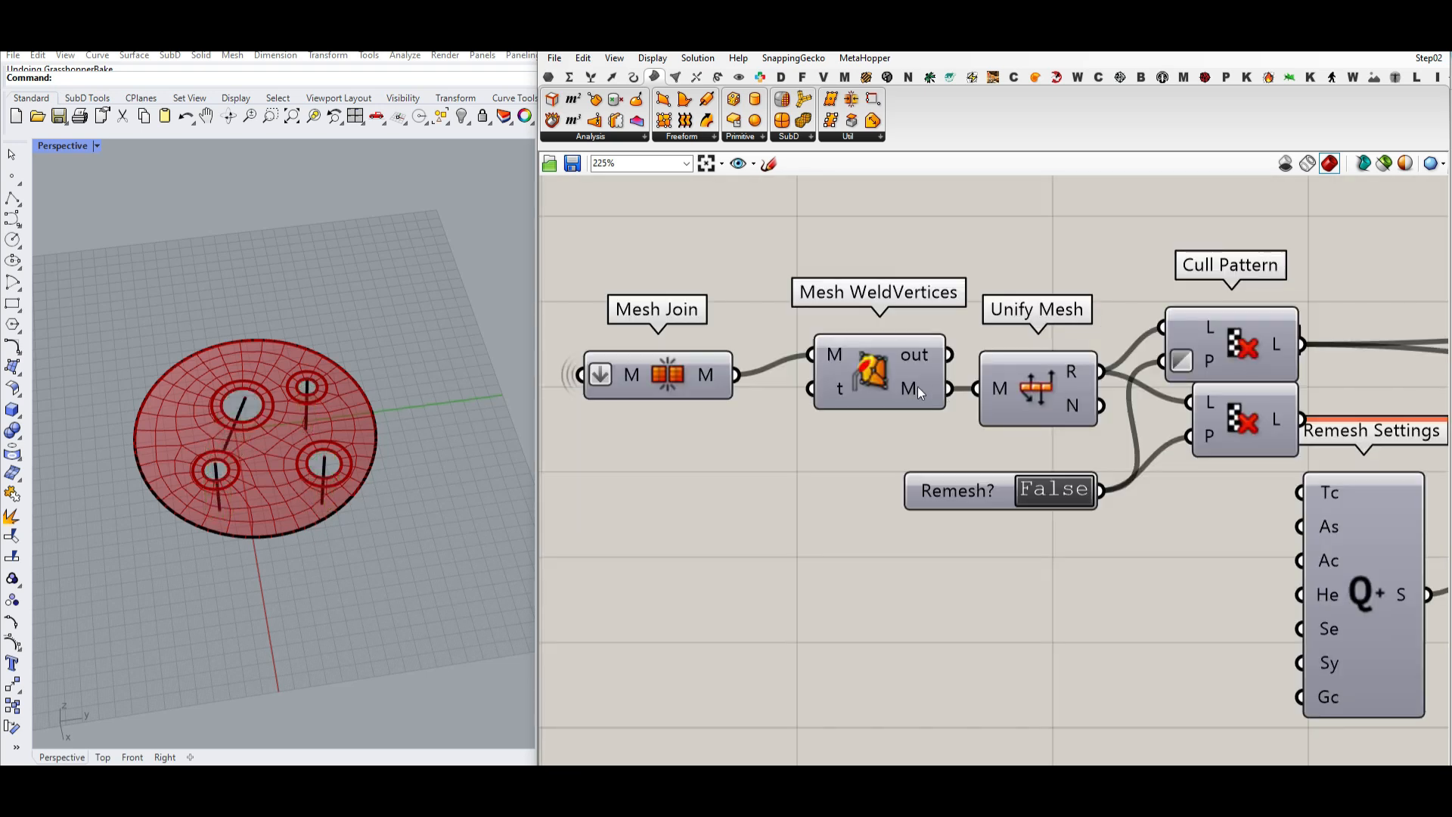
# - Bake the joined mesh from the M output of Mesh WeldVertices and move the baked copy aside
pyautogui.rightClick(919, 387)
pyautogui.click(932, 420)
pyautogui.click(945, 564)
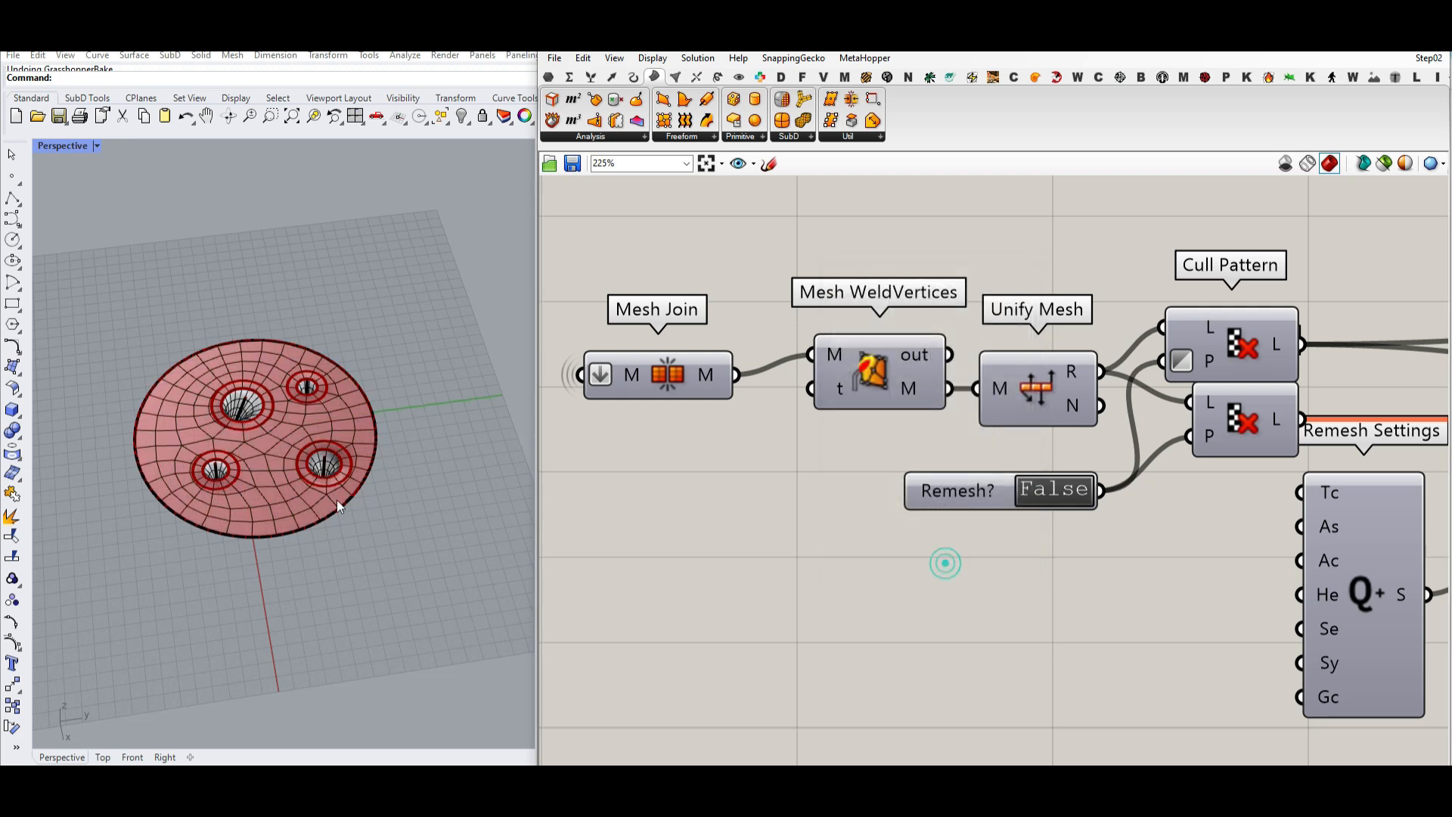
pyautogui.moveTo(338, 501); pyautogui.dragTo(248, 505, button='right')
pyautogui.scroll(-9, 246, 505)
pyautogui.click(251, 503)
pyautogui.moveTo(251, 501); pyautogui.dragTo(358, 503)
# - Inspect the columns of the baked joined mesh up close and delete the baked copy
pyautogui.click(392, 432)
pyautogui.scroll(9, 351, 538)
pyautogui.moveTo(350, 543); pyautogui.dragTo(410, 344, button='right')
pyautogui.scroll(5, 410, 347)
pyautogui.moveTo(375, 454); pyautogui.dragTo(353, 550, button='right')
pyautogui.scroll(-5, 348, 552)
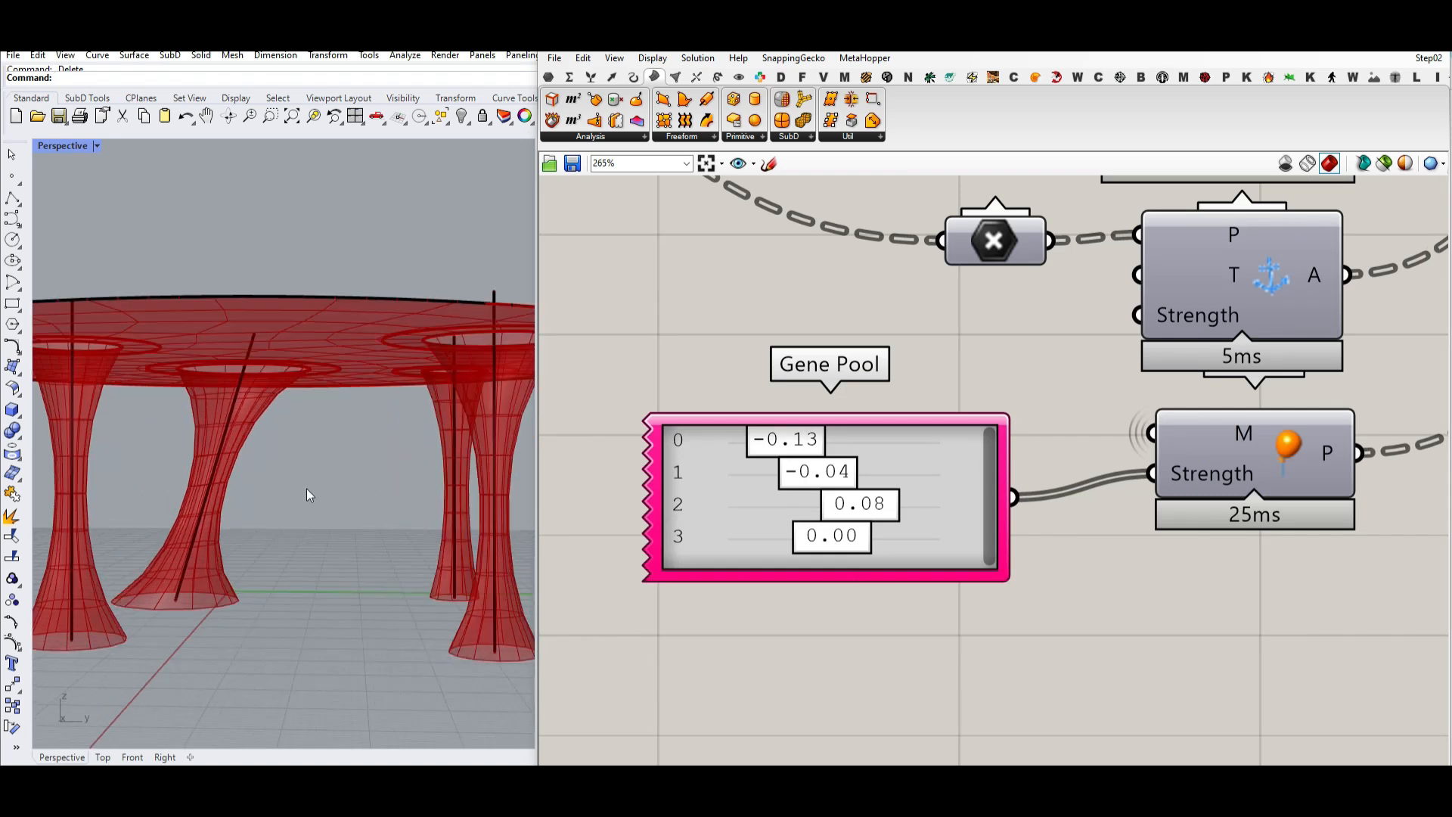
# - Set the Gene Pool pressure strengths to -0.20, 0.08, 0.03 and -0.14 to reshape the four columns
pyautogui.scroll(-2, 330, 485)
pyautogui.moveTo(790, 452); pyautogui.dragTo(749, 452)
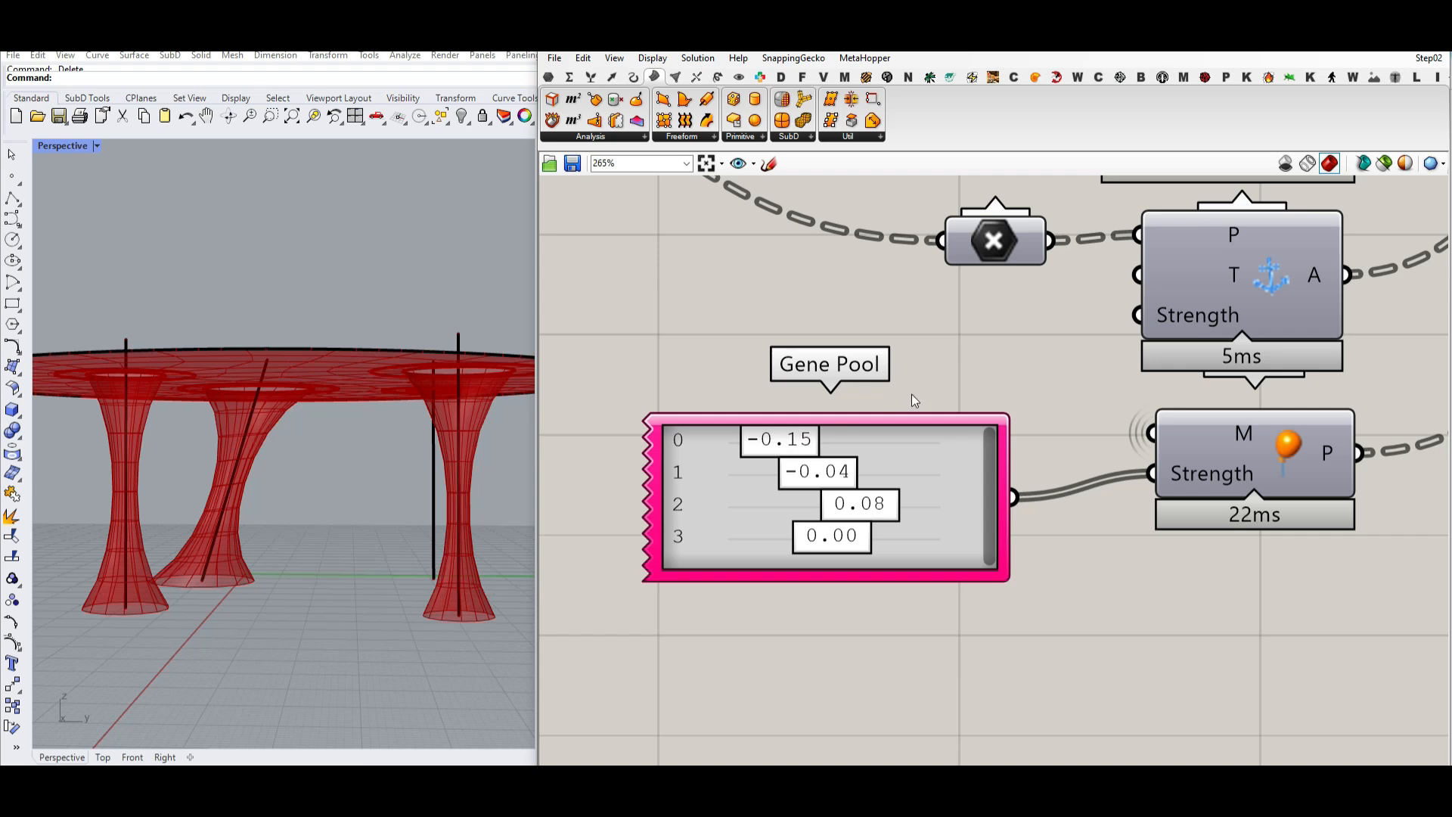
pyautogui.scroll(-1, 915, 401)
pyautogui.moveTo(821, 520); pyautogui.dragTo(787, 571)
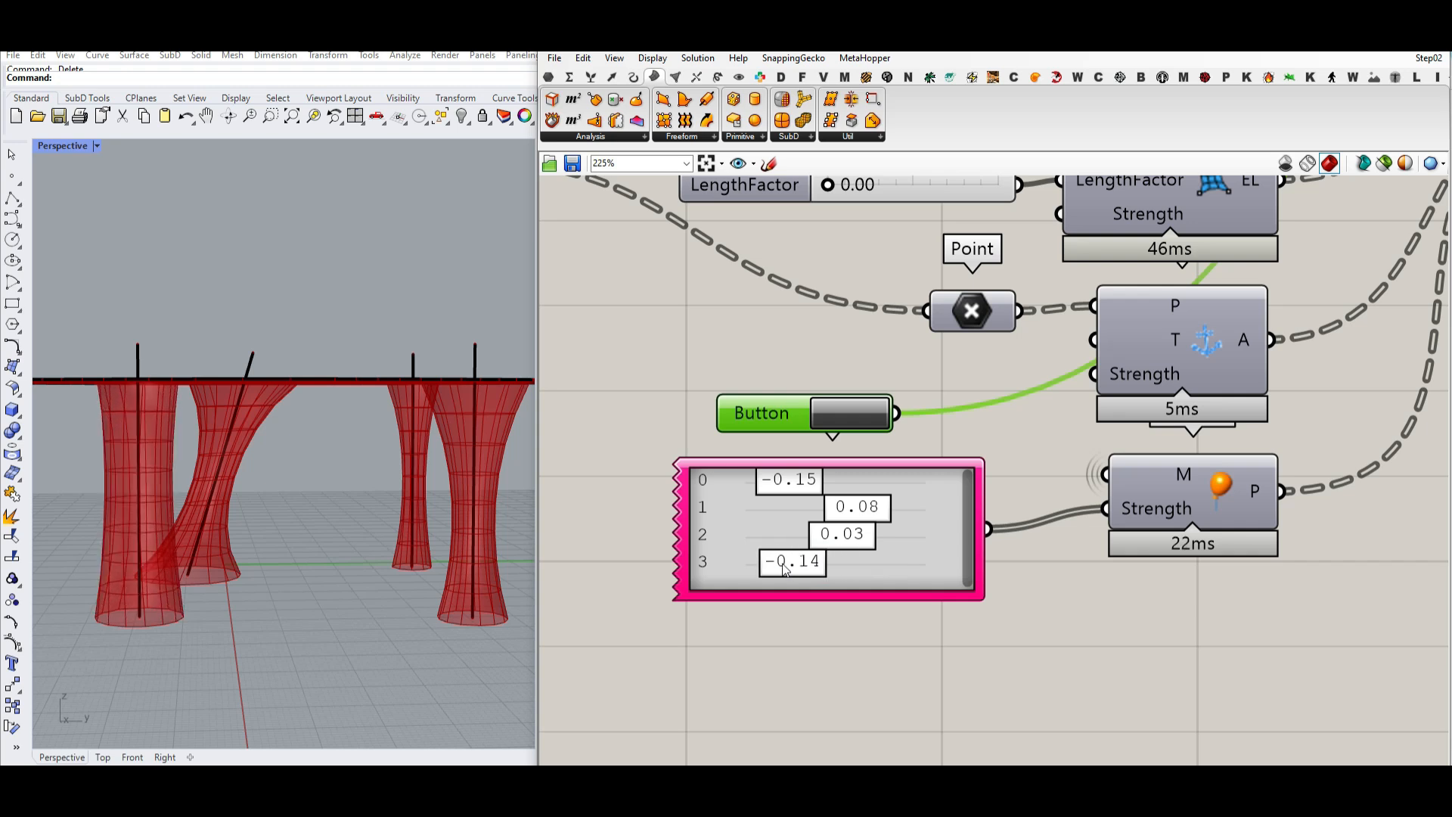
pyautogui.moveTo(791, 481)
pyautogui.mouseDown()
pyautogui.moveTo(809, 484)
pyautogui.moveTo(771, 491)
pyautogui.mouseUp()
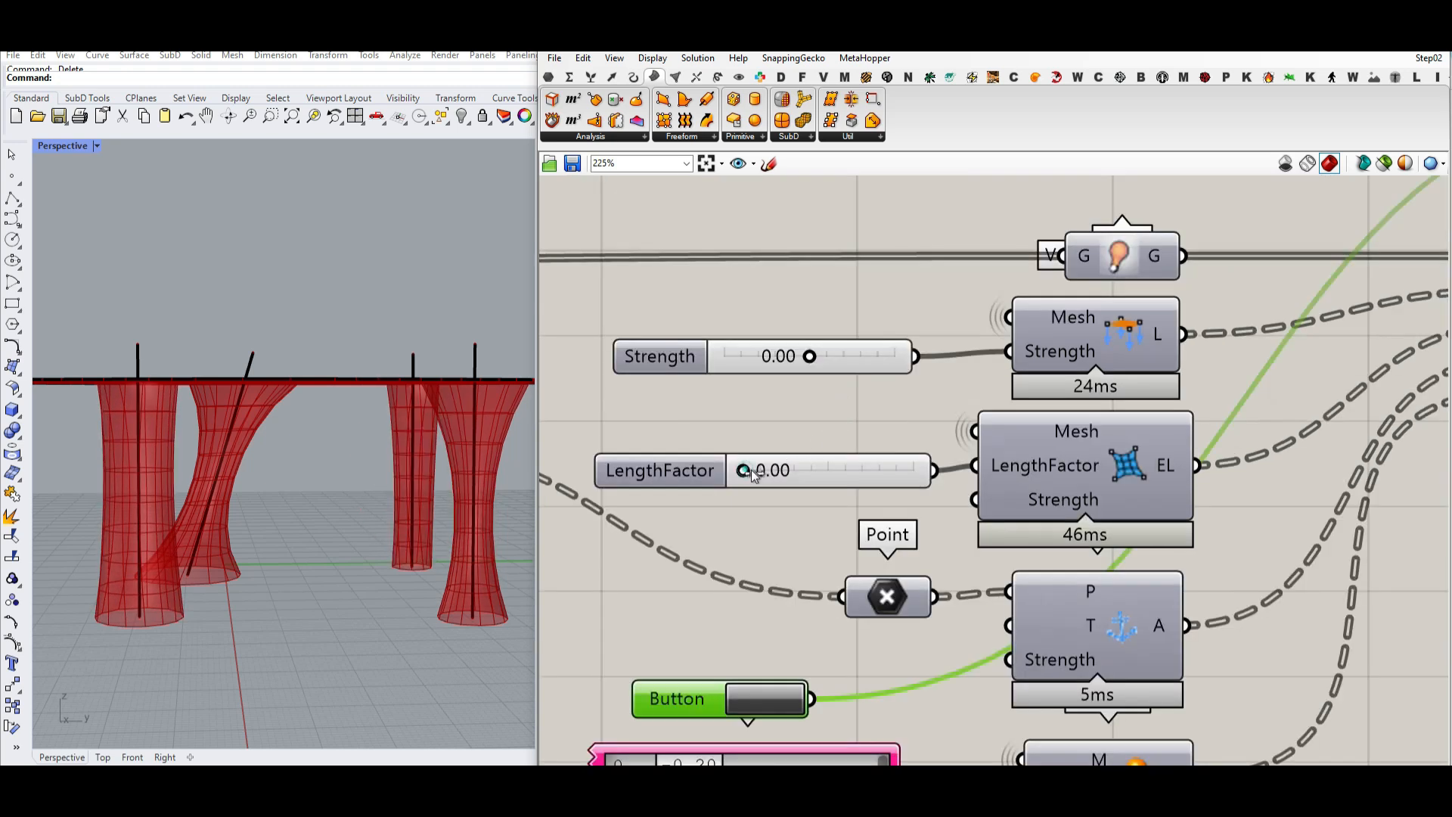
# - Try a higher edge LengthFactor and a lower load Strength for the form finding
pyautogui.moveTo(753, 475); pyautogui.dragTo(771, 475)
pyautogui.moveTo(824, 361)
pyautogui.mouseDown()
pyautogui.moveTo(756, 357)
pyautogui.moveTo(836, 362)
pyautogui.moveTo(799, 357)
pyautogui.mouseUp()
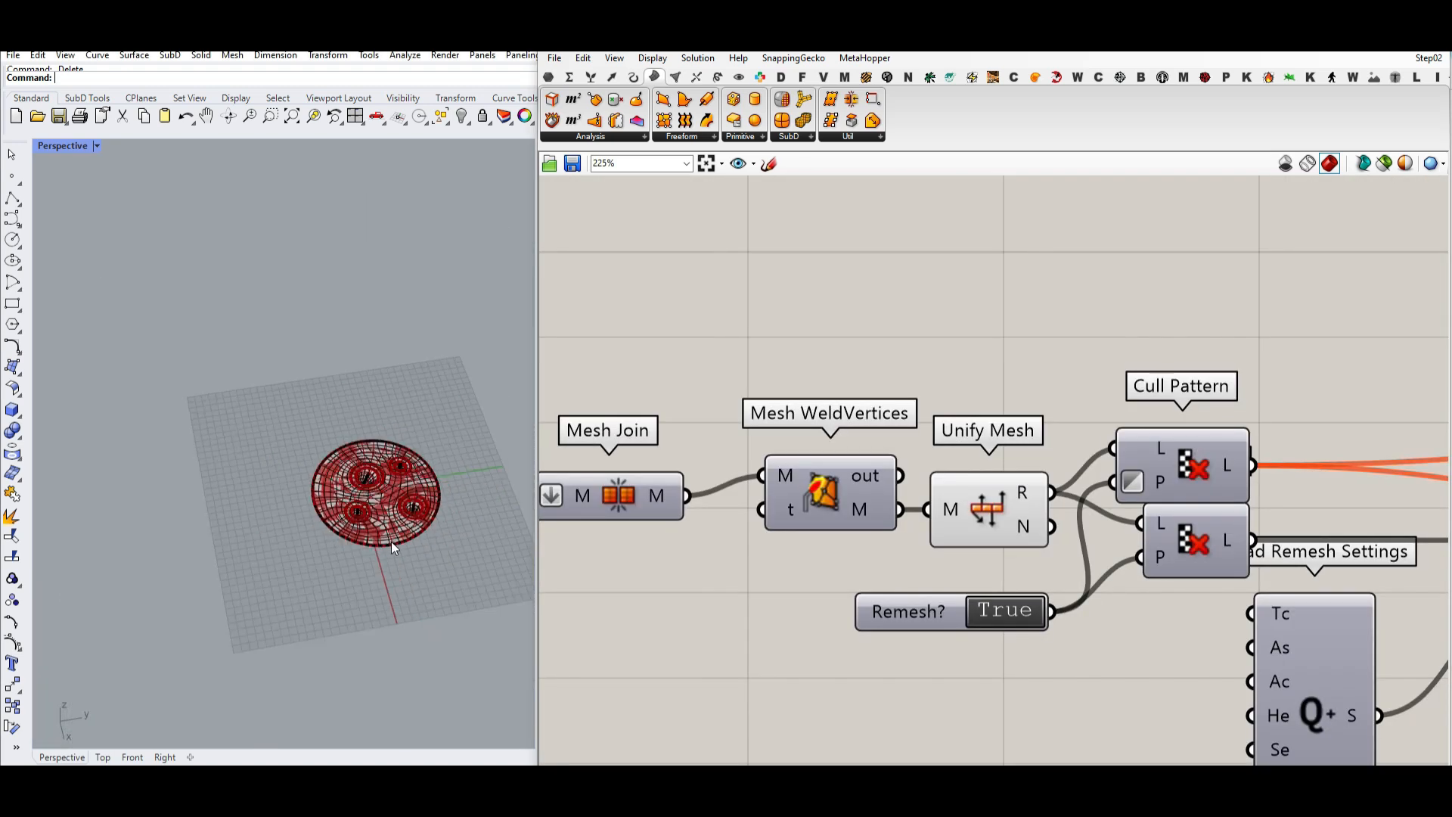
# - Move the baked mesh copy away from the previewed slab and examine its faces up close
pyautogui.click(375, 530)
pyautogui.moveTo(375, 530); pyautogui.dragTo(234, 545)
pyautogui.click(232, 421)
pyautogui.scroll(7, 231, 420)
pyautogui.moveTo(227, 530); pyautogui.dragTo(476, 635, button='right')
pyautogui.scroll(-4, 409, 530)
pyautogui.scroll(5, 367, 522)
pyautogui.scroll(-5, 337, 534)
# - Delete the baked mesh copy from the model
pyautogui.moveTo(337, 529); pyautogui.dragTo(302, 545, button='right')
pyautogui.click(310, 506)
pyautogui.press('Delete')
pyautogui.moveTo(303, 546); pyautogui.dragTo(325, 564, button='right')
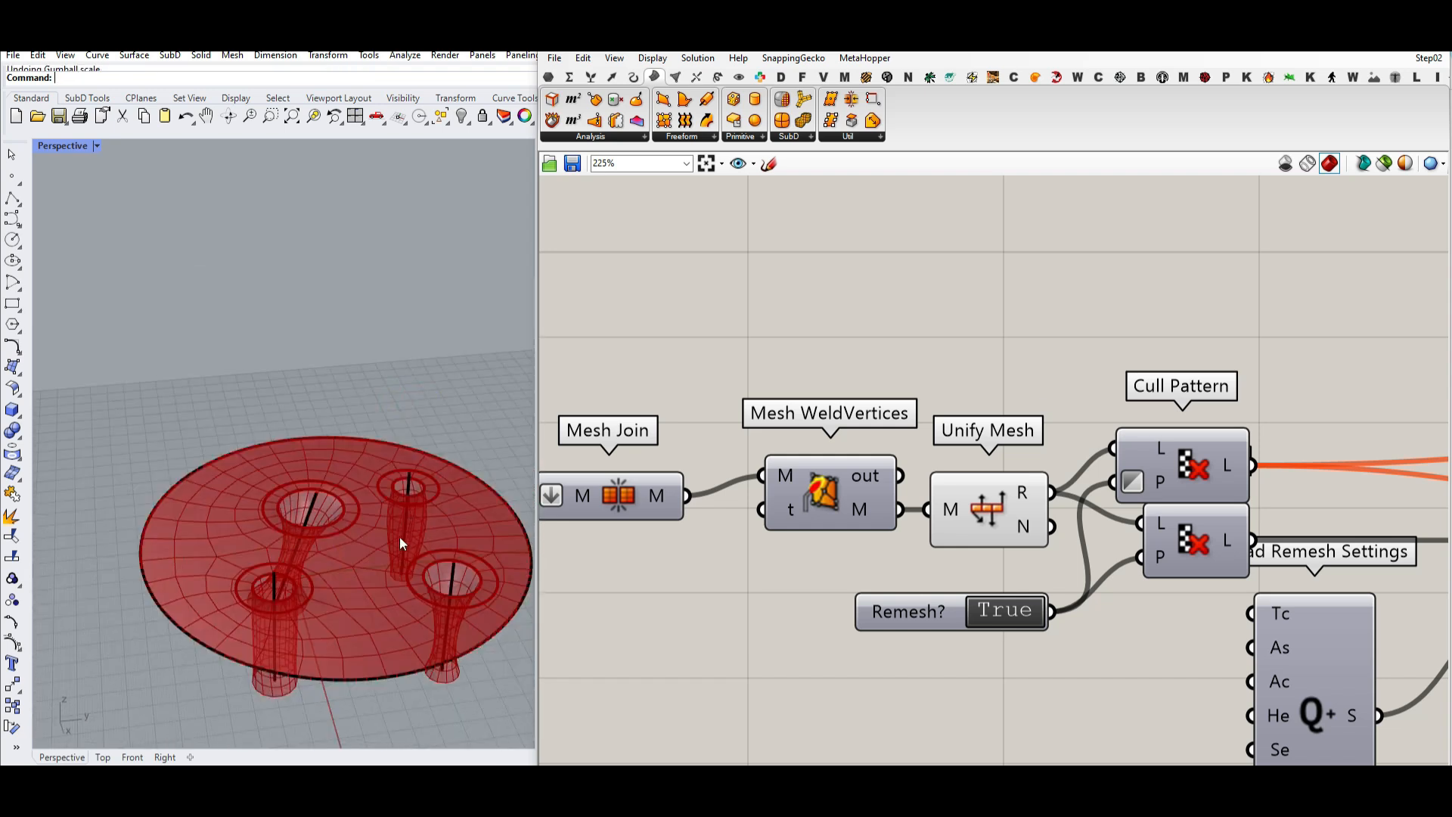
# - Switch the Remesh? toggle to False
pyautogui.moveTo(339, 483); pyautogui.dragTo(329, 533, button='right')
pyautogui.moveTo(269, 581); pyautogui.dragTo(266, 551, button='right')
pyautogui.click(990, 614)
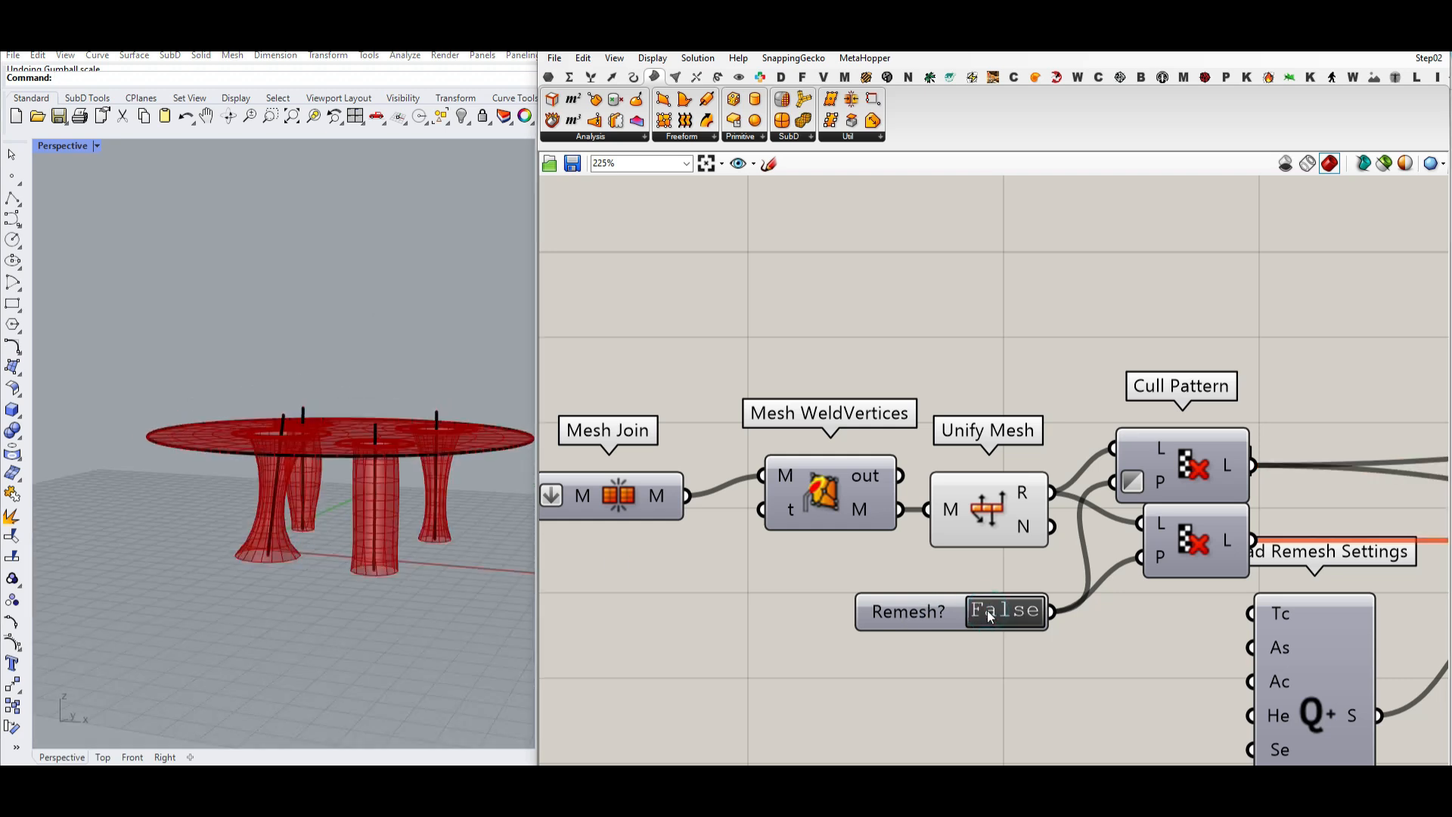
# - Select all components of the definition and turn off their preview
pyautogui.moveTo(364, 445); pyautogui.dragTo(315, 570, button='right')
pyautogui.scroll(-10, 1099, 547)
pyautogui.moveTo(1219, 576); pyautogui.dragTo(679, 477)
pyautogui.rightClick(889, 420)
pyautogui.click(914, 447)
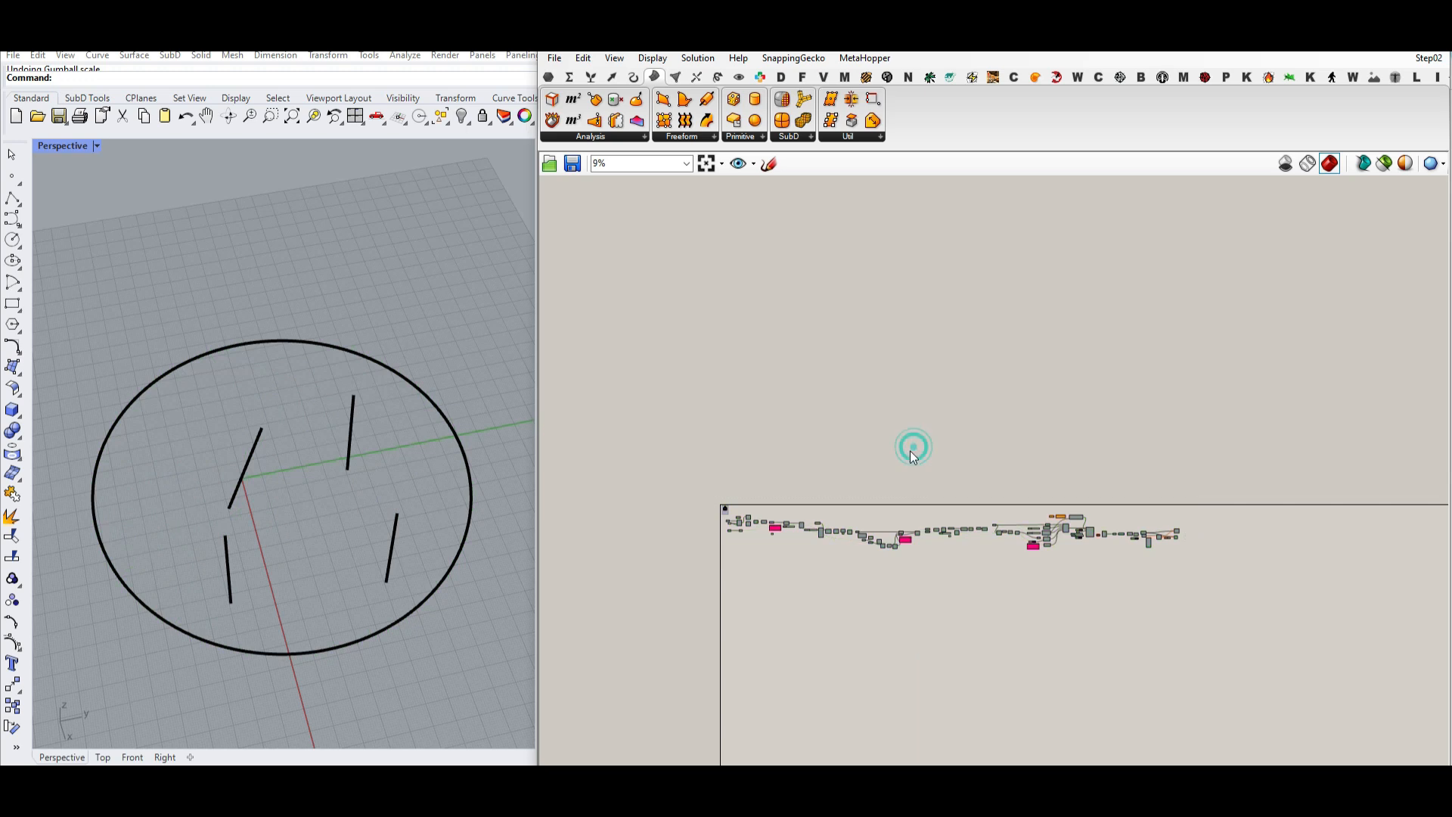